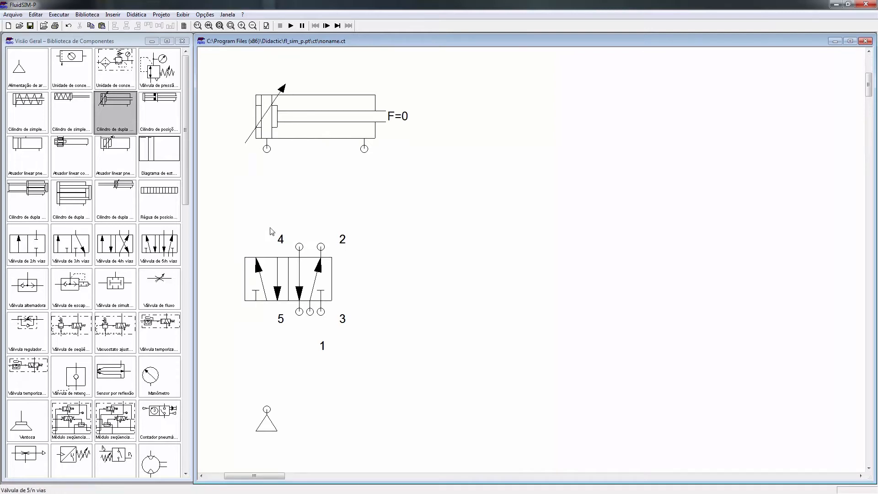
- Place a one-way flow control valve rotated 270° under the cylinder's first port, shifting the 5/n-way valve down for clearance
drag(28, 327, 273, 191)
right_click(273, 183)
mouse_move(336, 262)
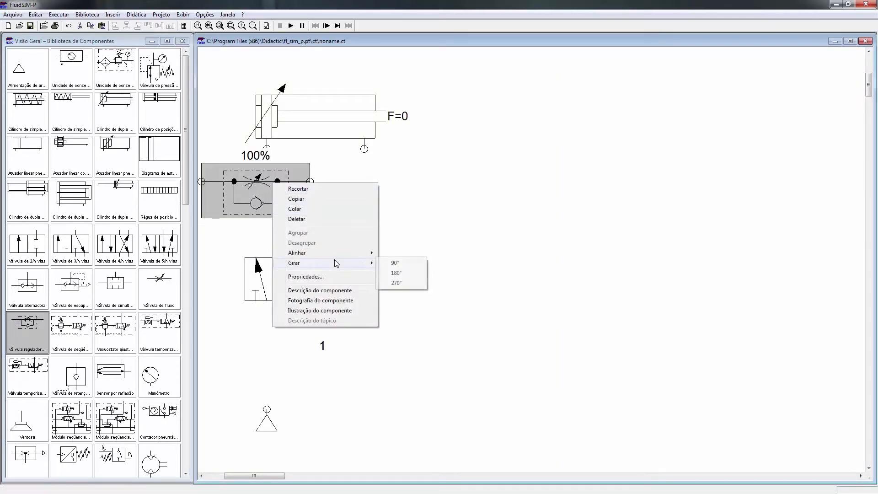
click(399, 282)
drag(308, 297, 318, 363)
drag(256, 179, 255, 222)
- Set the one-way flow control valve's opening percentage to 50%
double_click(255, 222)
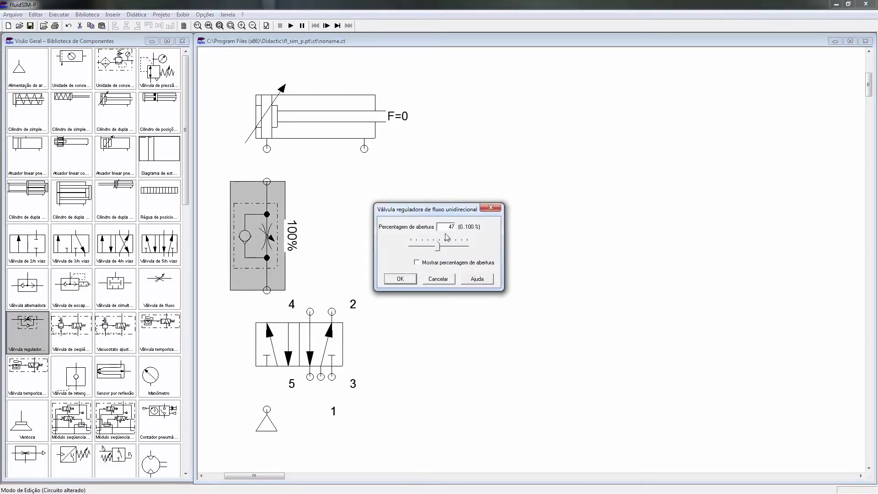
key(Return)
click(379, 203)
- Duplicate the flow control valve and position the copy under the cylinder's rod-side port
click(262, 223)
key(ctrl+c)
key(ctrl+v)
drag(536, 301, 329, 236)
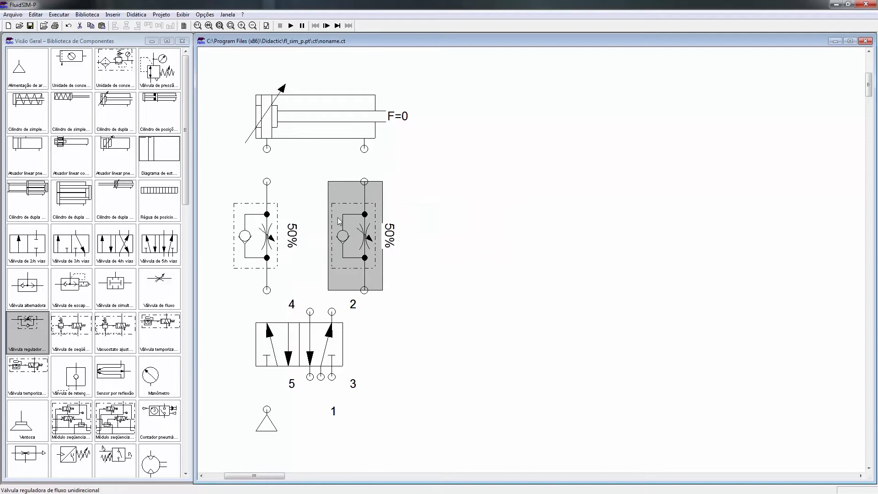
- Connect both flow control valves to the cylinder ports above and to ports 4 and 2 of the 5/n-way valve
drag(364, 181, 364, 149)
drag(271, 178, 269, 147)
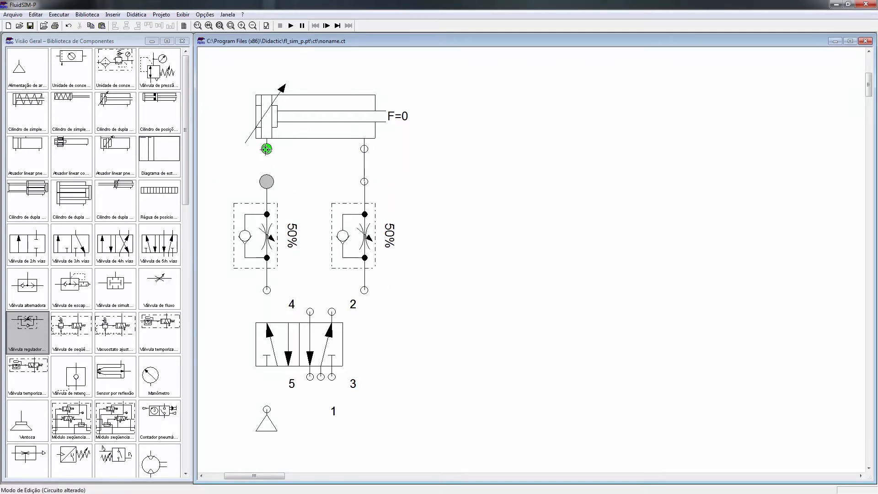
drag(310, 310, 272, 295)
drag(331, 311, 364, 290)
- Lower the 5/n-way valve slightly and move the compressed air supply farther down and away from it
drag(313, 338, 313, 349)
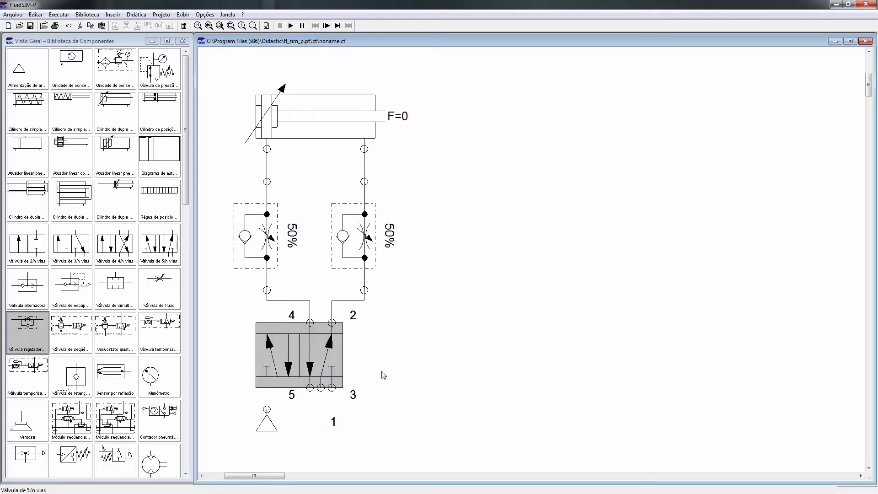
click(411, 376)
drag(257, 422, 224, 455)
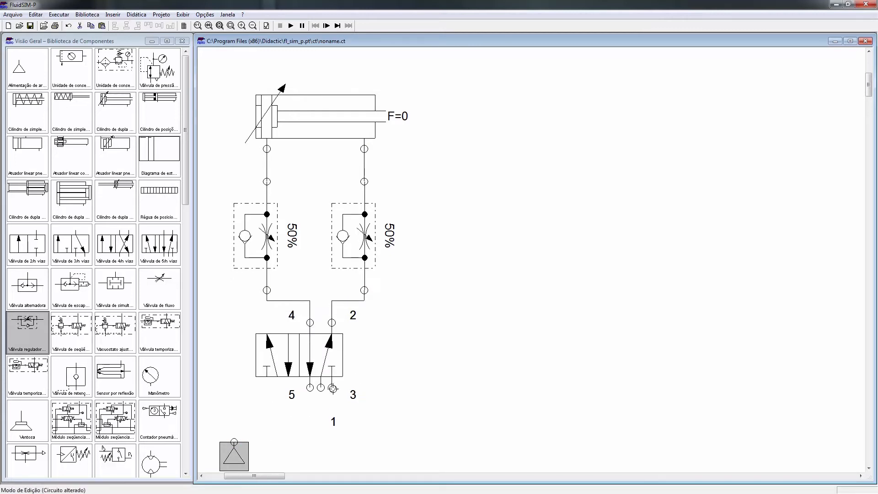
- Set the exhaust option of the 5/n-way valve's ports 5 and 3 to the silencer symbol
double_click(310, 387)
click(441, 278)
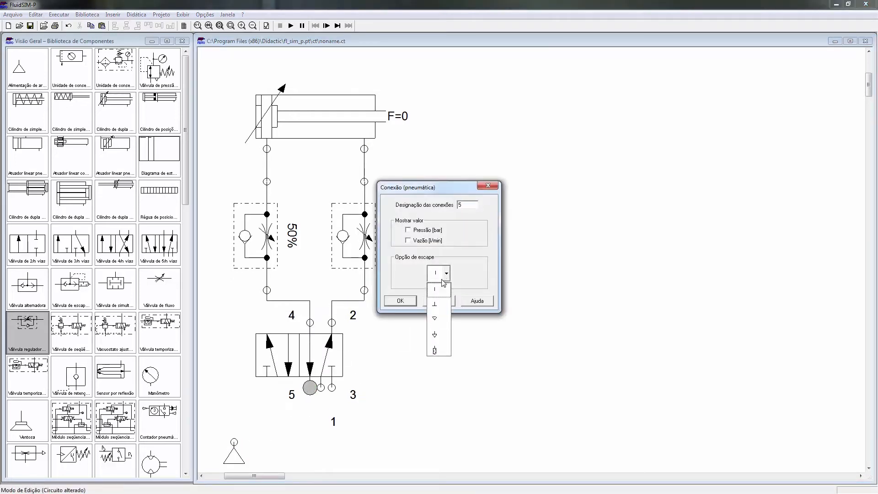
click(439, 350)
click(400, 301)
double_click(332, 387)
click(447, 275)
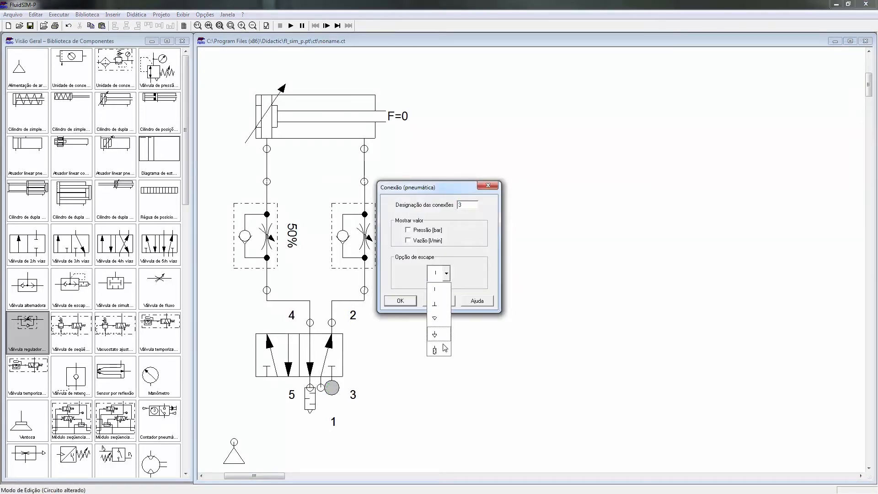
click(437, 350)
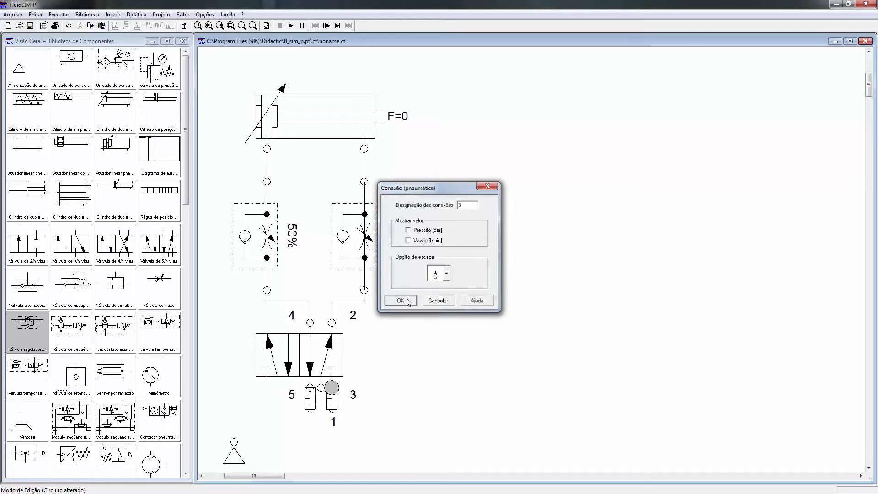
click(400, 300)
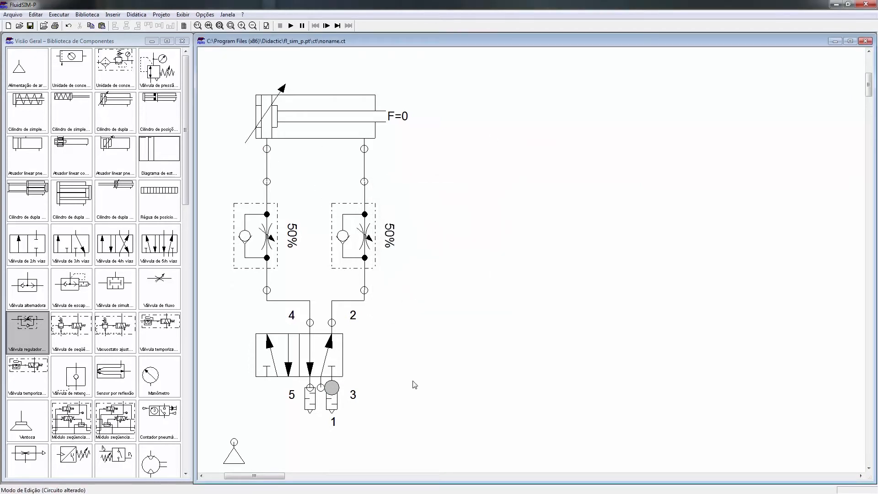
- Configure the 5/n-way valve with pneumatic pilot actuation on both its left and right sides
double_click(332, 367)
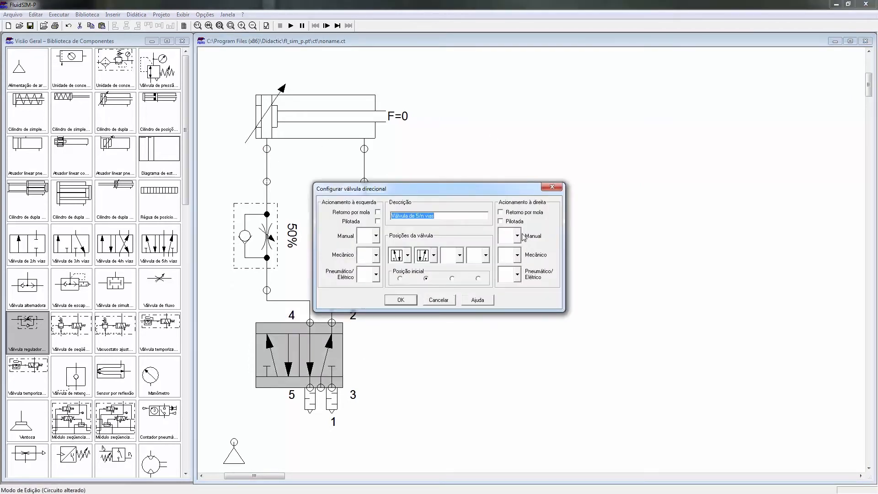
click(519, 276)
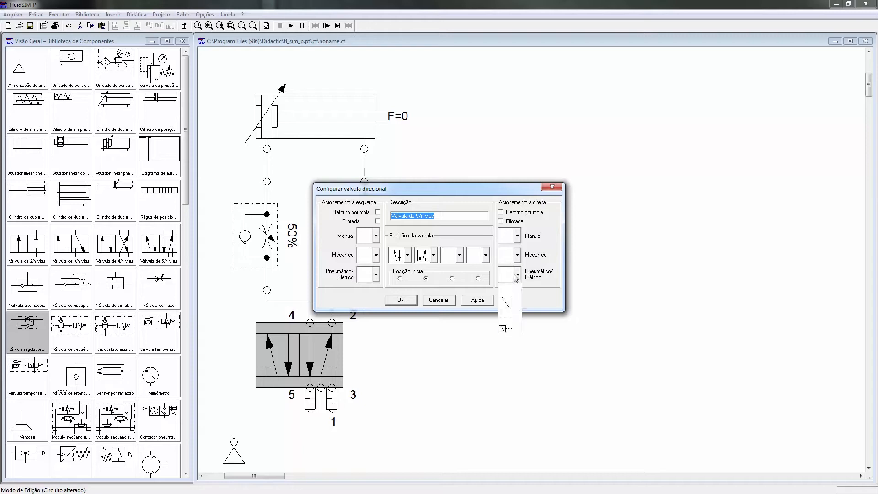
click(507, 319)
click(376, 275)
click(375, 319)
click(401, 300)
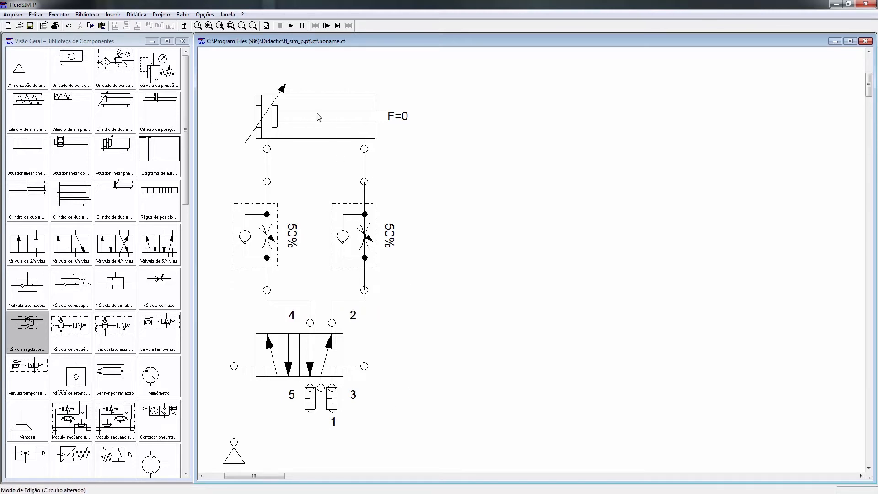
- Duplicate the cylinder circuit with its flow control and directional valves, and place the copy beside the original with the grid displayed
drag(201, 75, 478, 436)
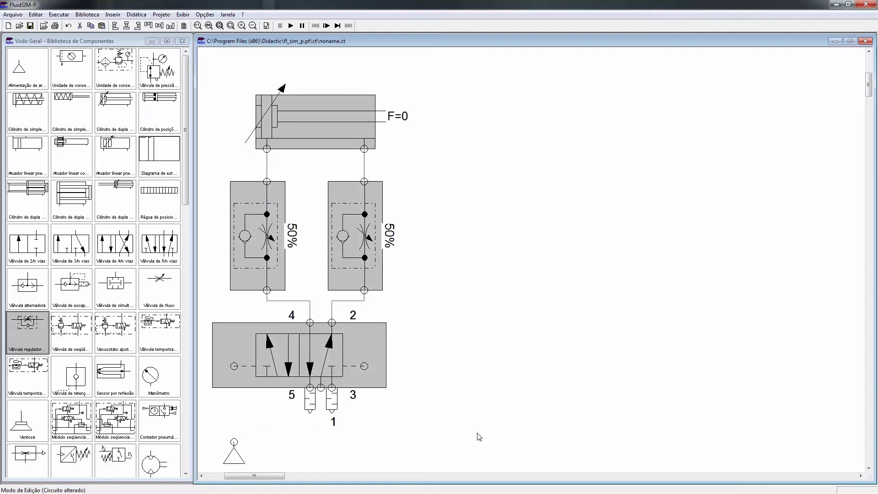
key(ctrl+v)
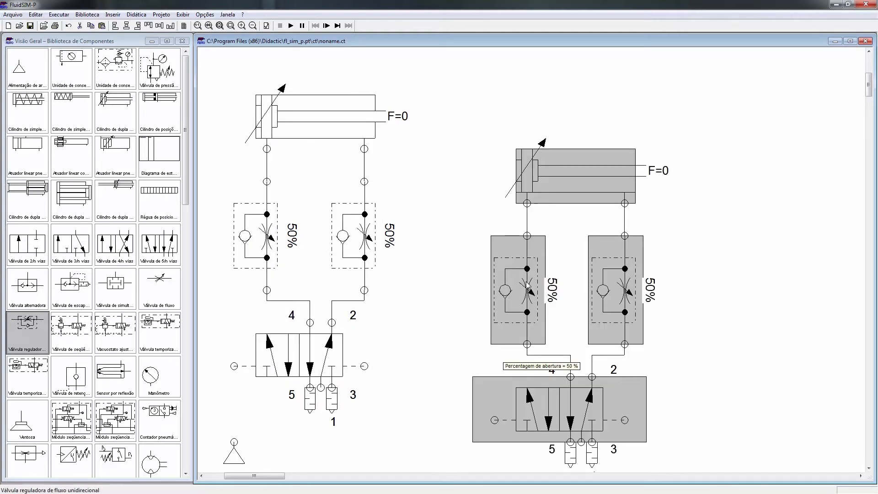
drag(528, 286, 528, 232)
click(184, 26)
drag(492, 232, 503, 213)
- Align the original cylinder circuit level with its copy and space the two circuits farther apart
drag(209, 85, 413, 414)
drag(324, 343, 378, 331)
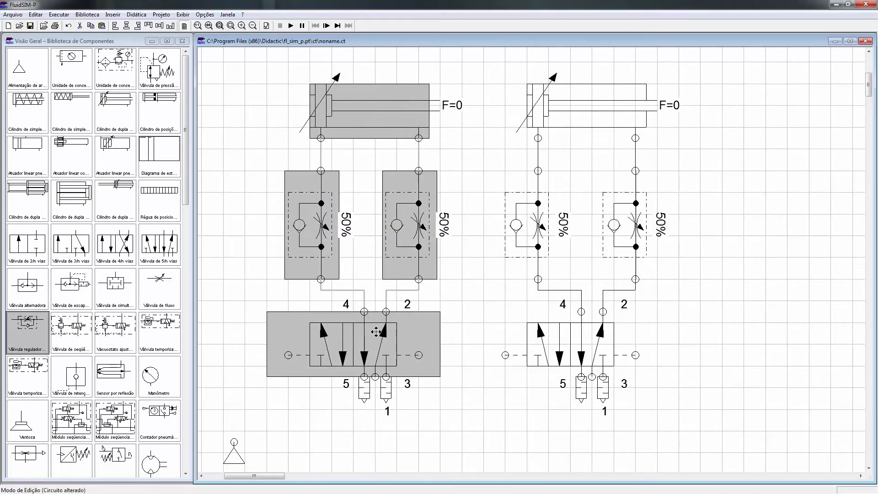
drag(492, 73, 686, 411)
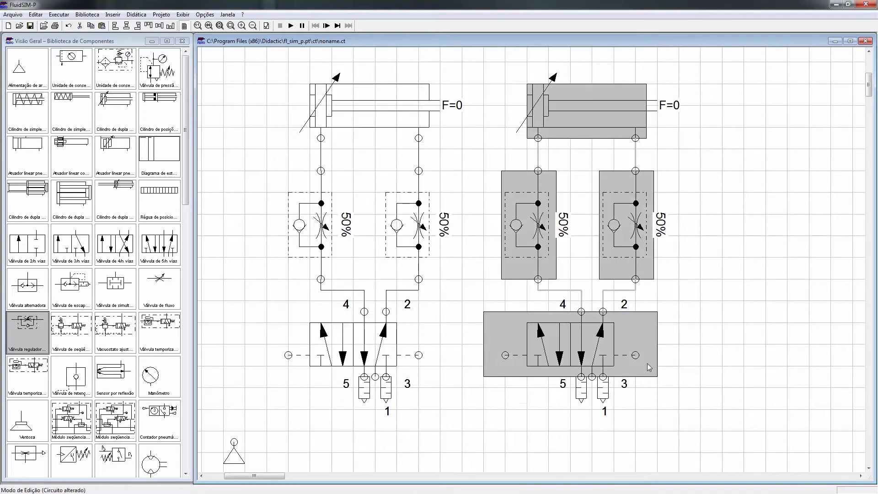
drag(616, 357, 664, 356)
click(468, 350)
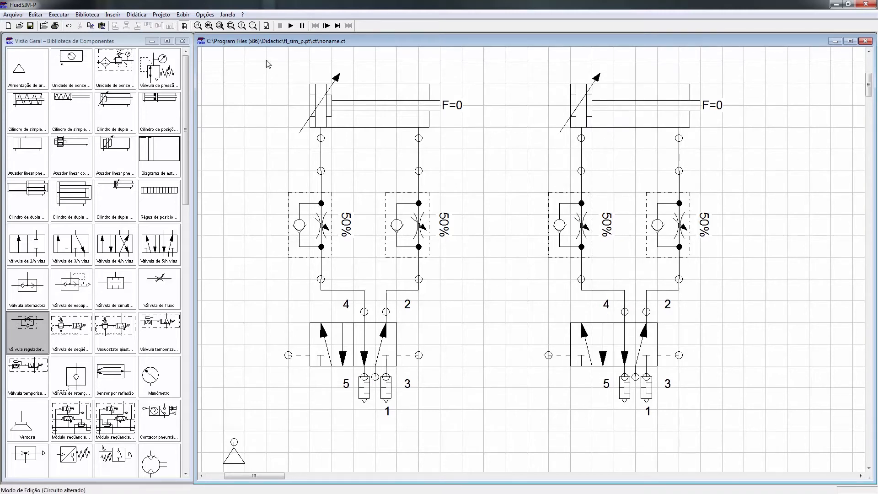
- Move the compressed air supply to the lower-left area of the drawing, well below the cylinder circuits
click(253, 27)
click(222, 387)
drag(221, 392, 221, 438)
drag(253, 477, 235, 478)
drag(346, 428, 241, 443)
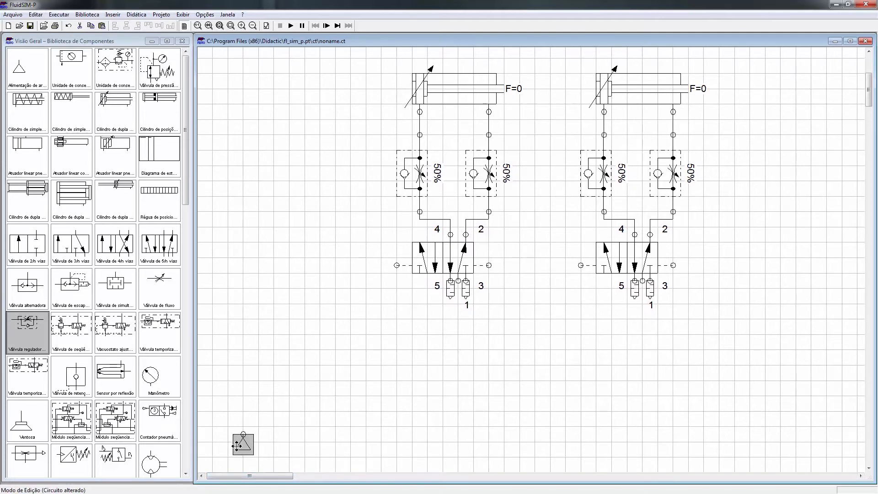
- Add another 5/n-way valve above the air supply and configure pneumatic pilot actuation on both its sides
drag(147, 259, 309, 367)
double_click(314, 360)
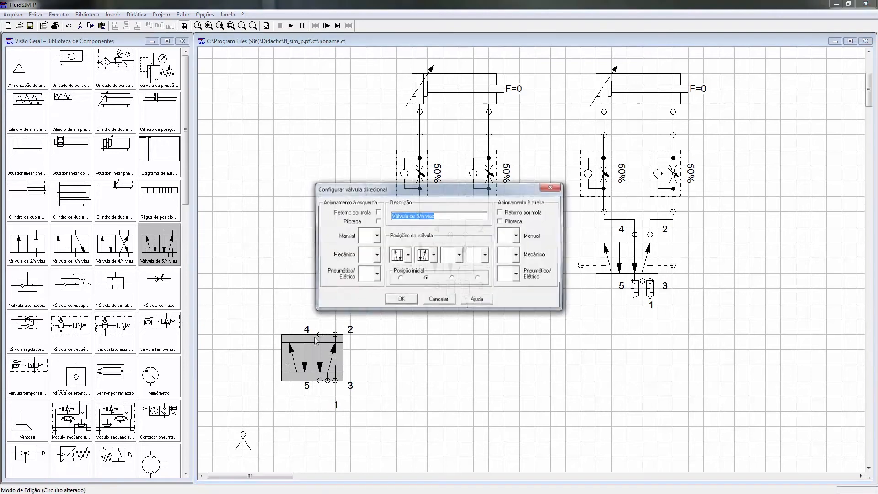
click(376, 276)
click(368, 319)
click(511, 276)
click(513, 323)
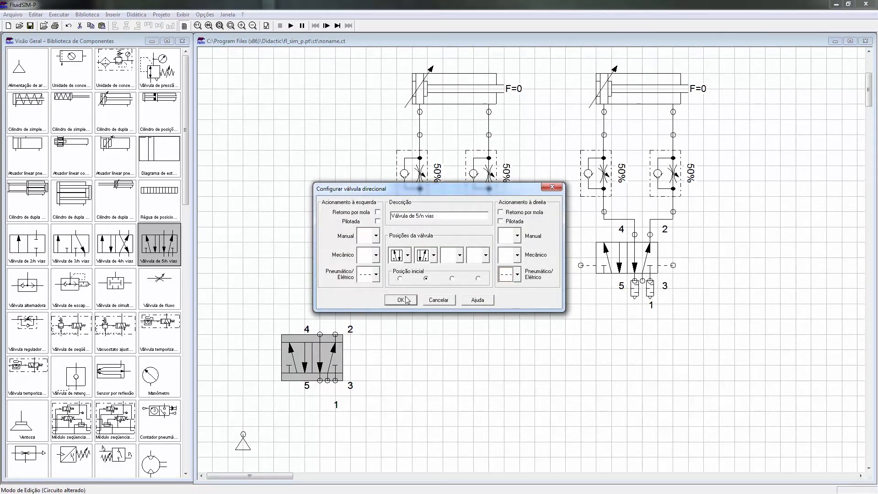
click(400, 299)
- Fit silencer exhausts to ports 5 and 3 of the new lower 5/n-way valve
double_click(320, 380)
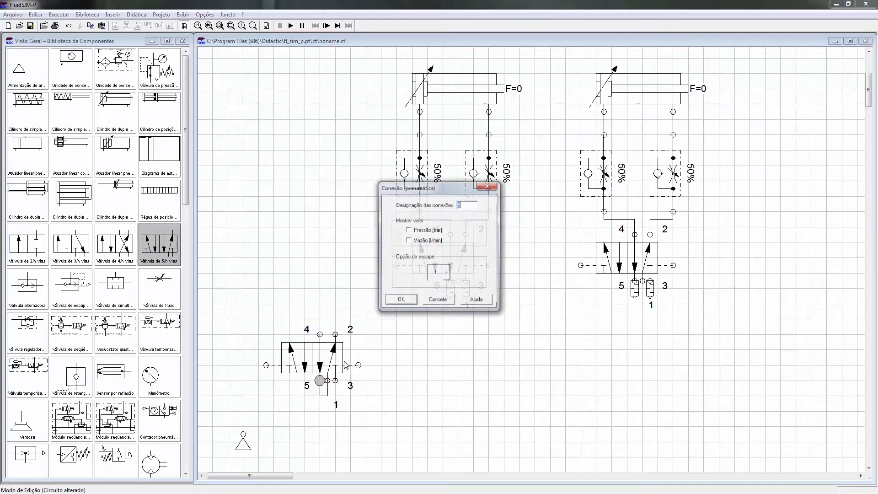
click(433, 301)
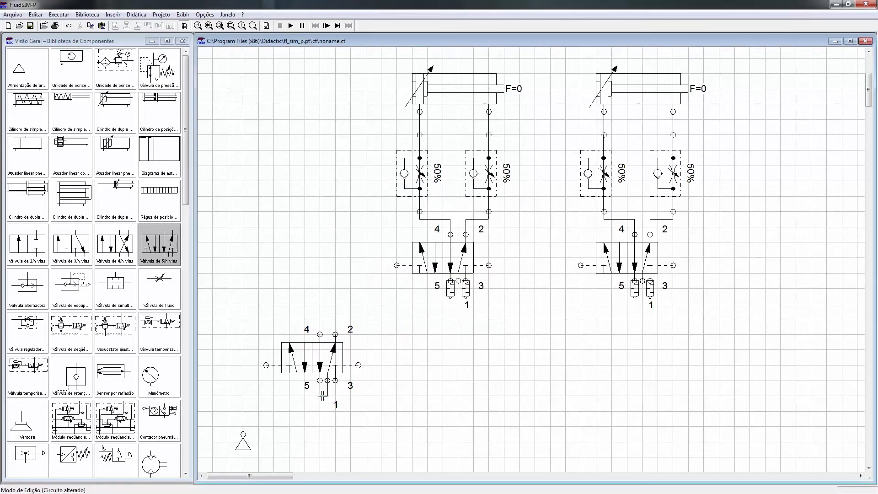
double_click(320, 380)
click(430, 276)
click(428, 321)
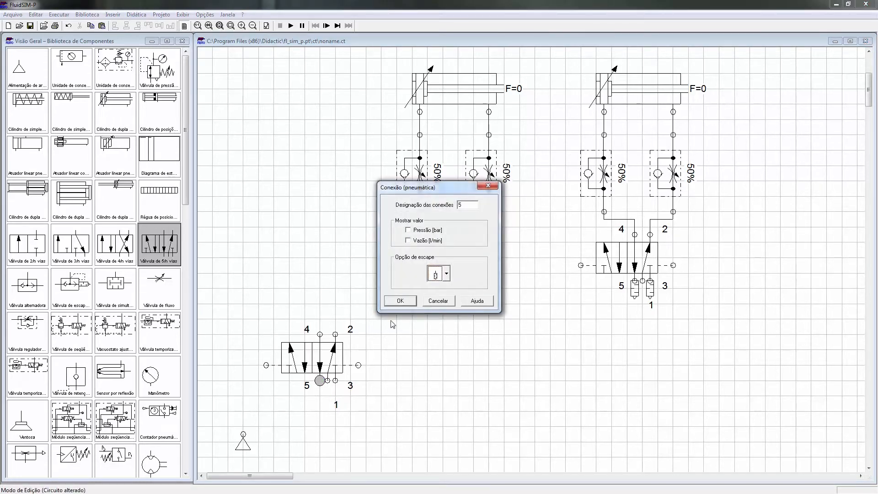
click(400, 300)
double_click(335, 379)
click(436, 280)
click(445, 349)
click(400, 301)
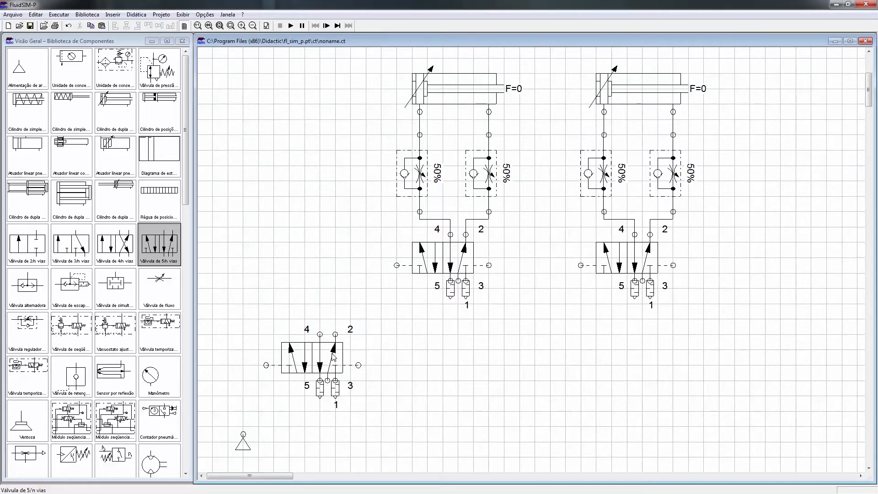
- Reposition the lower 5/n-way valve and the air supply closer to the drawing's lower-left corner
drag(316, 357, 316, 372)
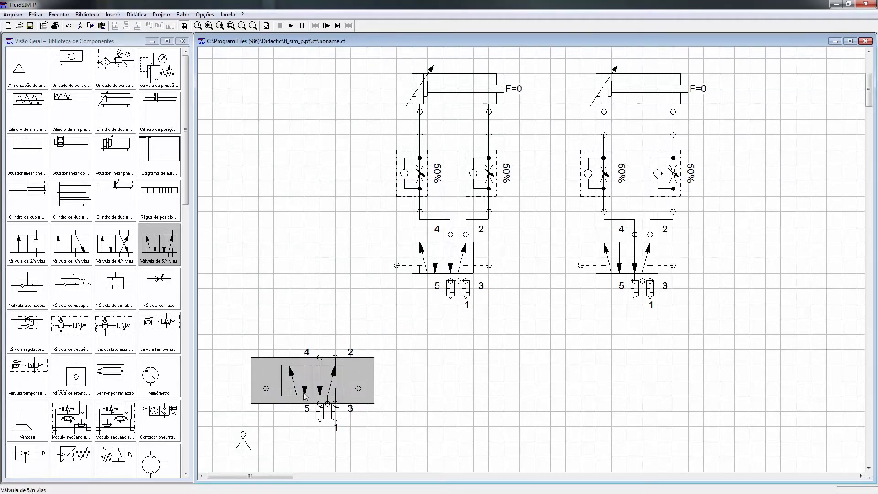
drag(305, 375, 305, 367)
drag(242, 442, 235, 458)
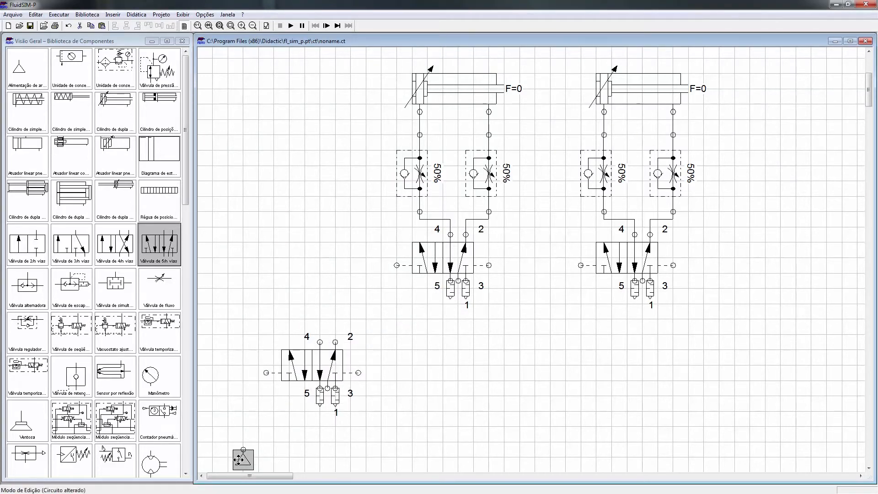
drag(323, 375, 293, 390)
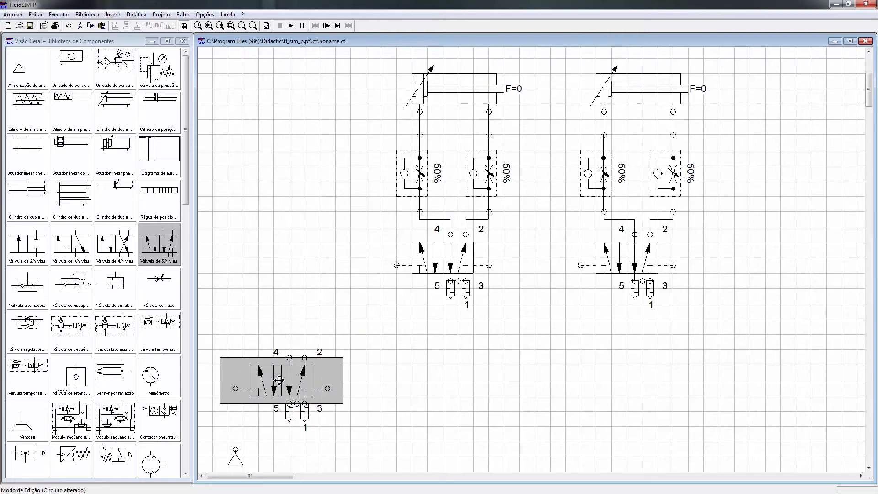
click(464, 409)
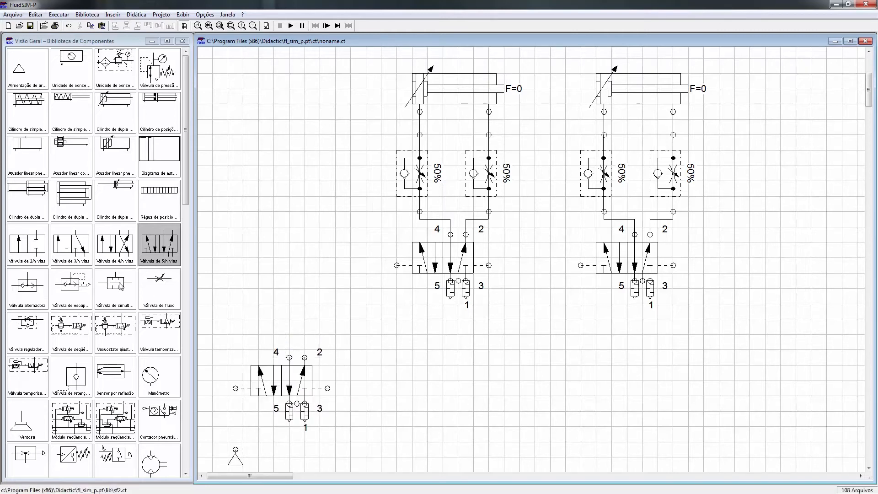
- Try running long lines from ports 2 and 4 of the lower 5/n-way valve to two pressure gauges
drag(162, 382, 305, 357)
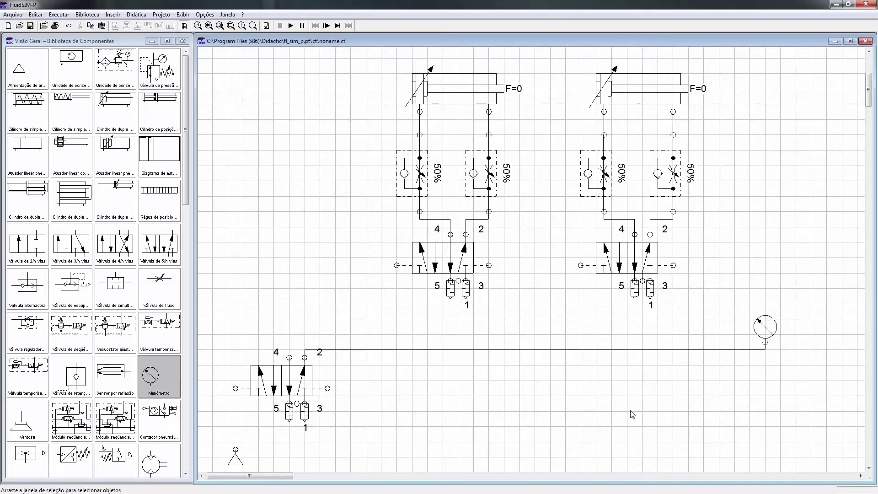
drag(275, 392, 801, 343)
click(148, 366)
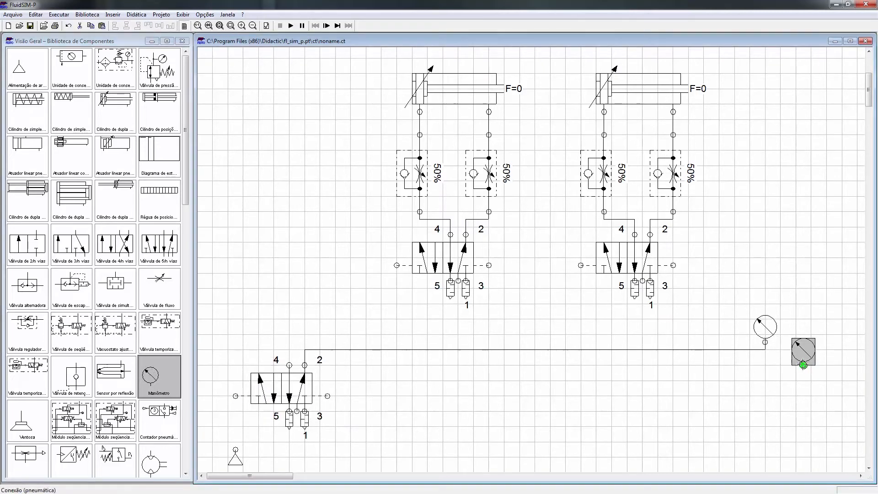
drag(289, 365, 510, 361)
drag(810, 365, 754, 362)
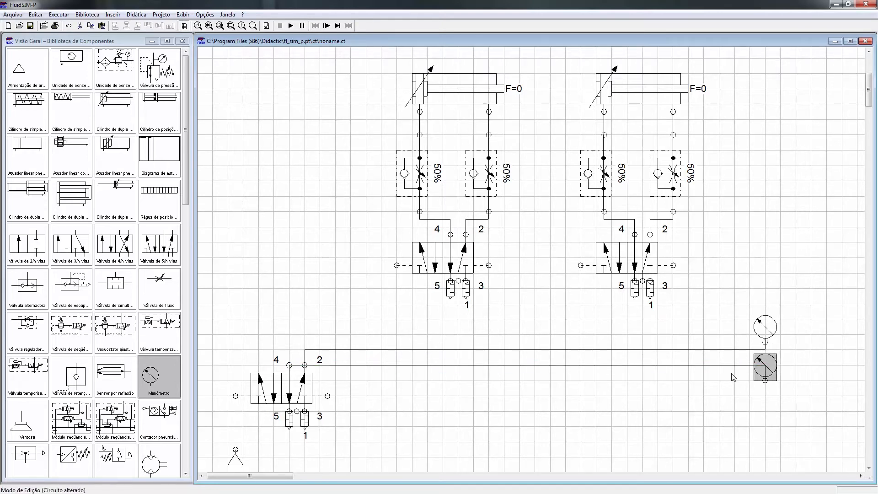
- Delete both pressure gauges together with their connecting lines
key(Delete)
click(764, 326)
key(Delete)
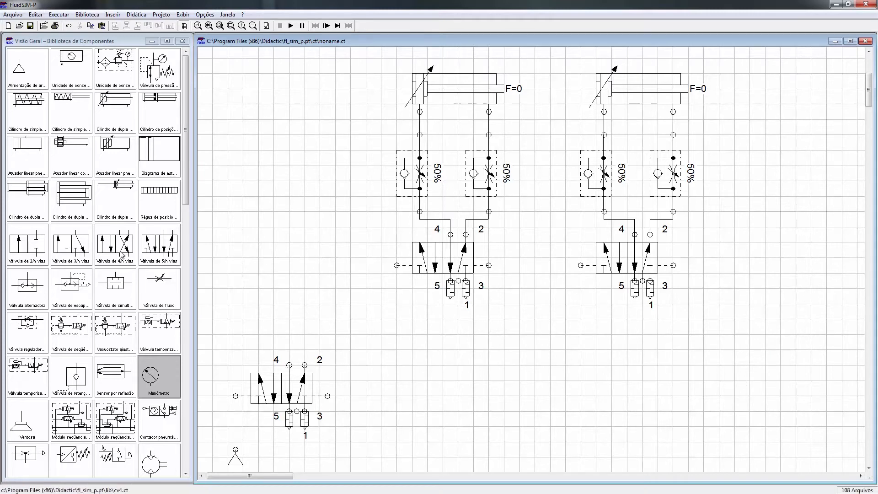
- Add a shuttle valve beneath the second cylinder's circuit and branch its port 2 from a T junction on a line from the lower 5/n-way valve's port 2
drag(32, 288, 684, 365)
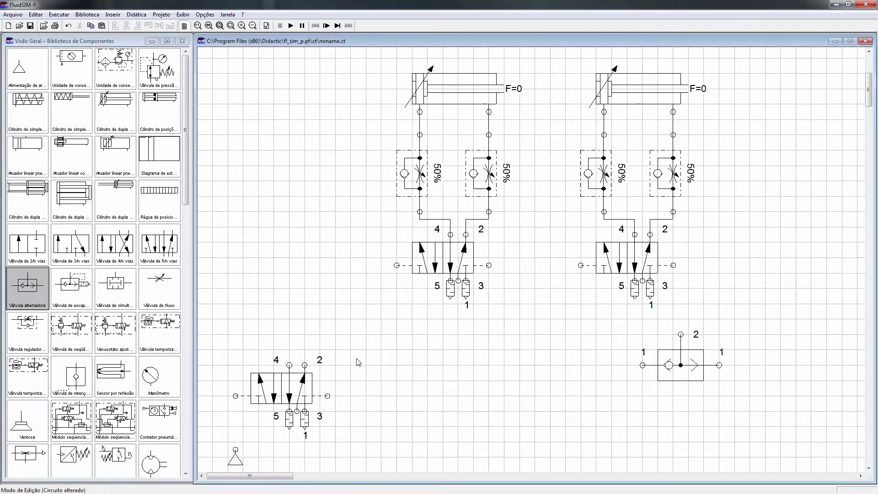
drag(643, 365, 642, 364)
drag(680, 334, 588, 365)
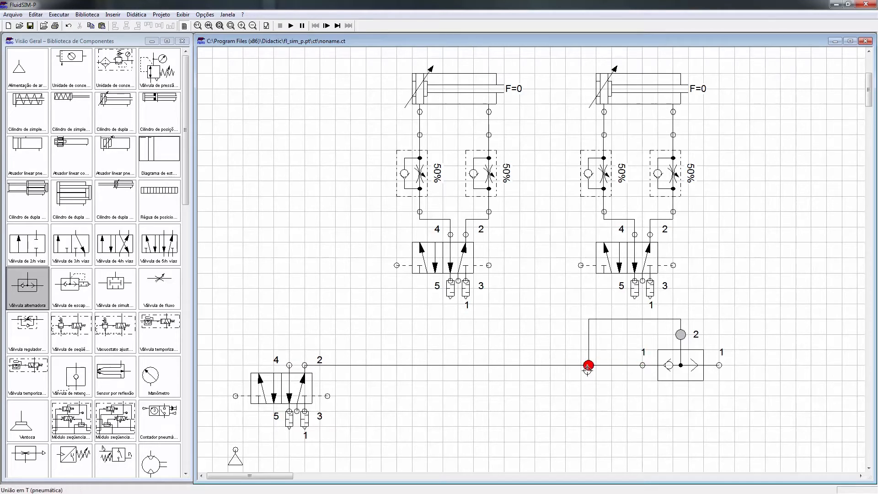
- Delete the shuttle valve and its connecting lines, keeping the T junction, and stretch the port 2 line horizontally beneath both cylinder circuits
click(613, 364)
key(Delete)
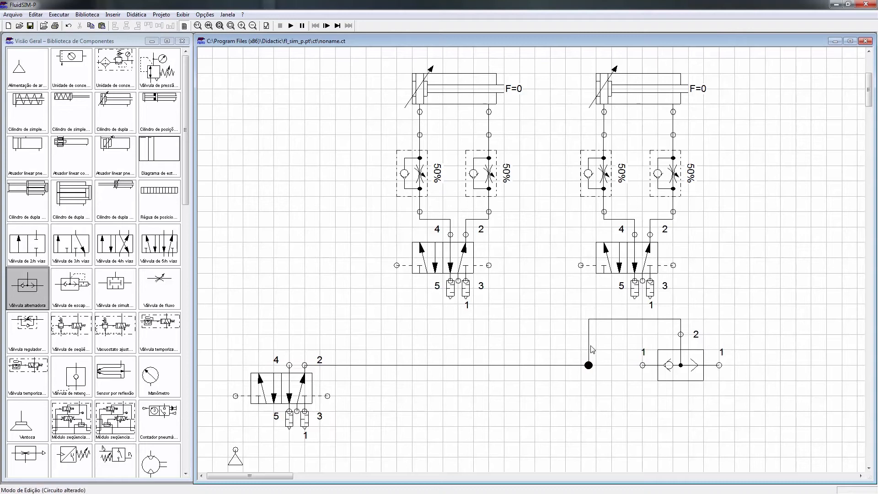
click(588, 344)
key(Delete)
click(659, 370)
key(Delete)
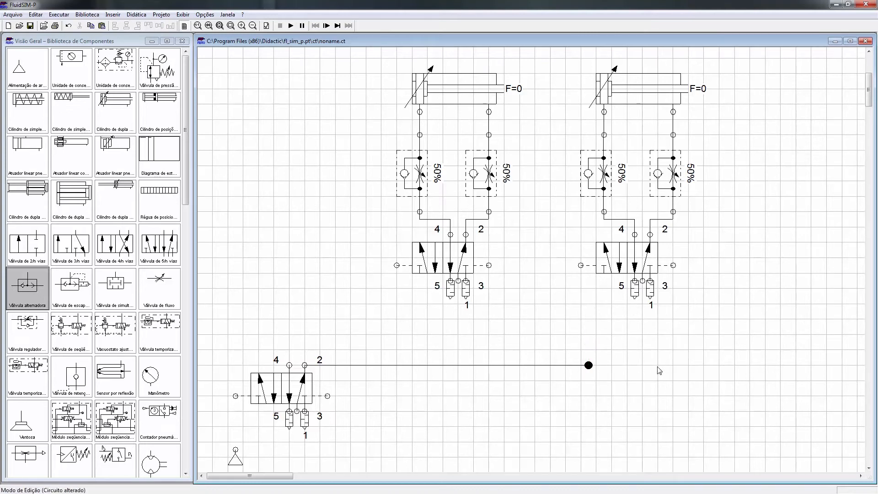
drag(588, 364, 777, 342)
mouse_move(739, 365)
mouse_down()
mouse_move(736, 344)
mouse_move(733, 353)
mouse_up()
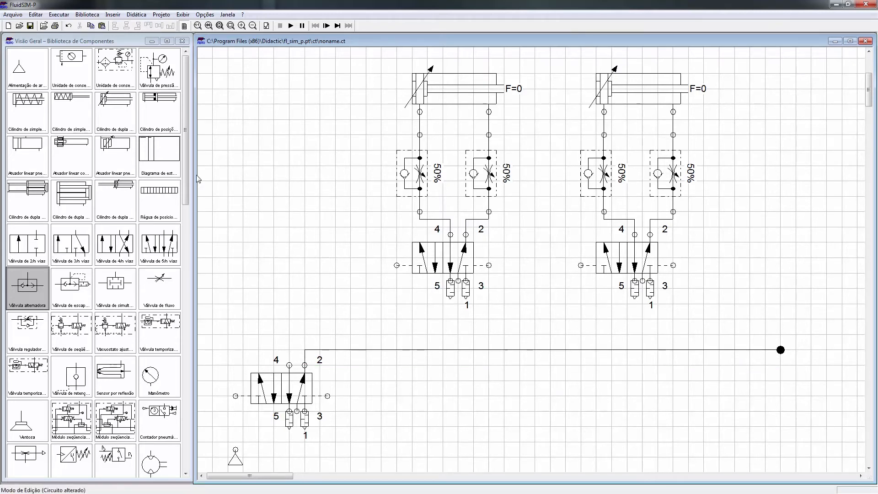
- Add the text label I in Times New Roman beside the T junction ending the port 2 line
scroll(114, 229, down, 5)
drag(27, 345, 780, 353)
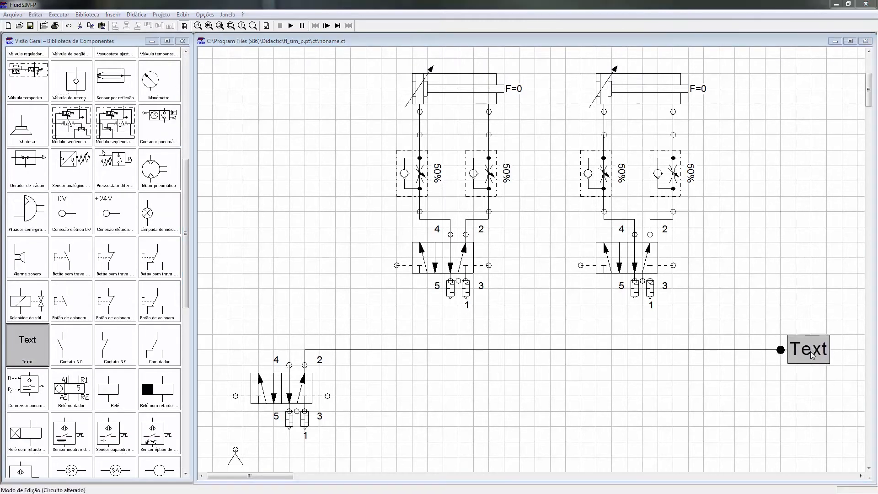
double_click(810, 356)
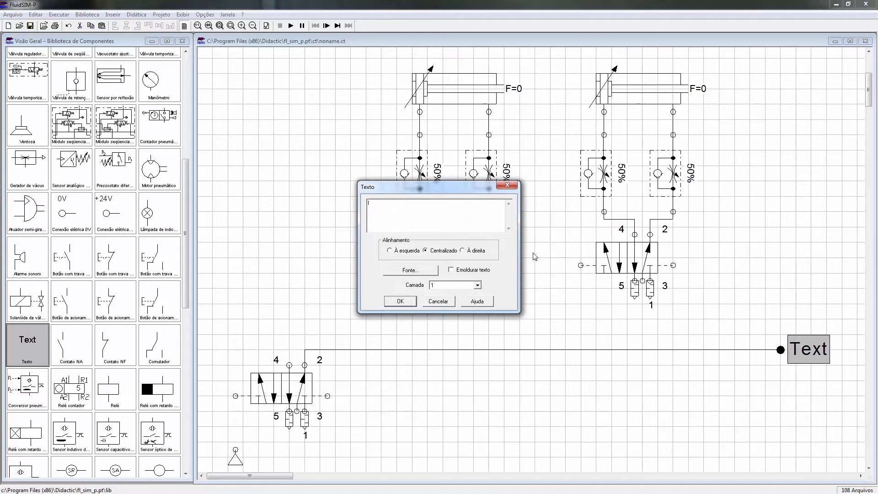
click(431, 271)
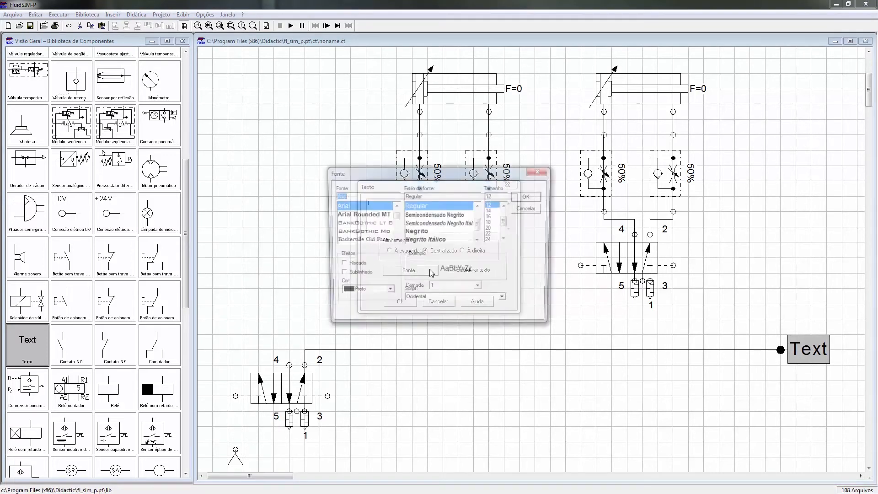
text(tim)
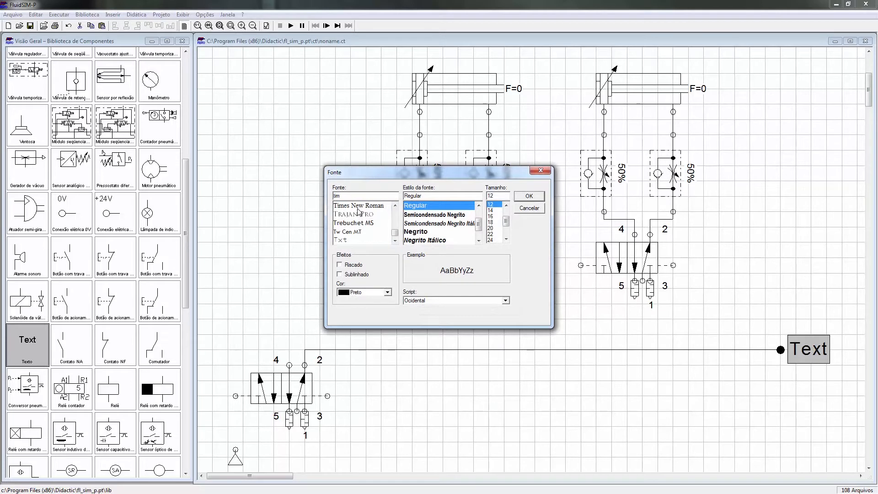
click(358, 207)
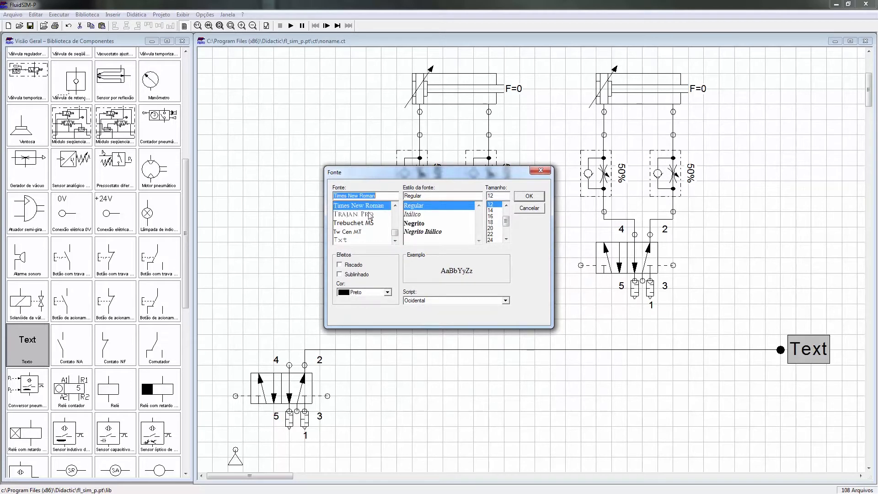
click(526, 197)
click(400, 301)
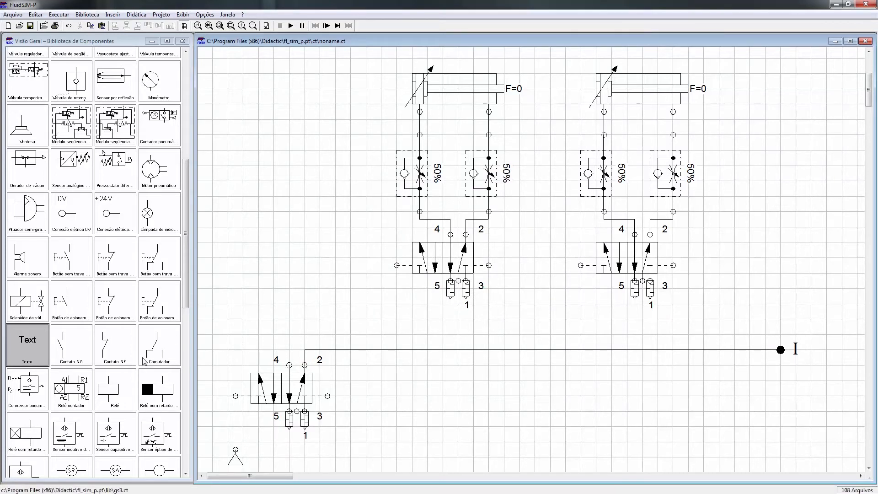
- Run a line from the lower 5/n-way valve's port 4 to a new T junction using a temporary shuttle valve, and delete that shuttle valve
drag(185, 222, 185, 137)
drag(28, 226, 818, 384)
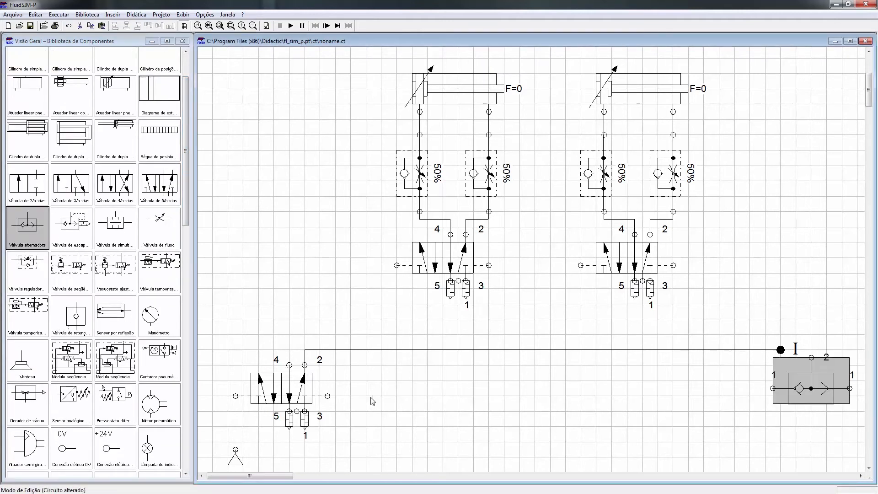
mouse_move(288, 383)
mouse_down()
mouse_move(288, 391)
mouse_move(527, 361)
mouse_up()
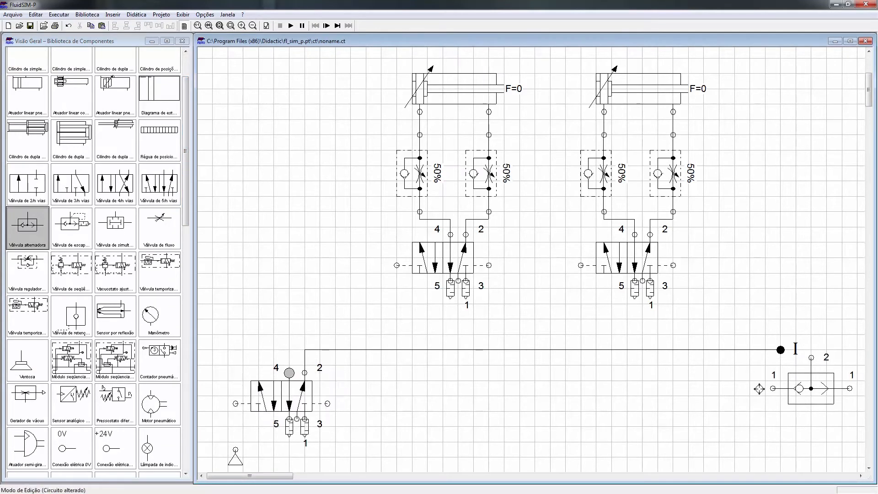
drag(771, 388, 771, 388)
drag(850, 388, 749, 373)
click(804, 387)
key(Delete)
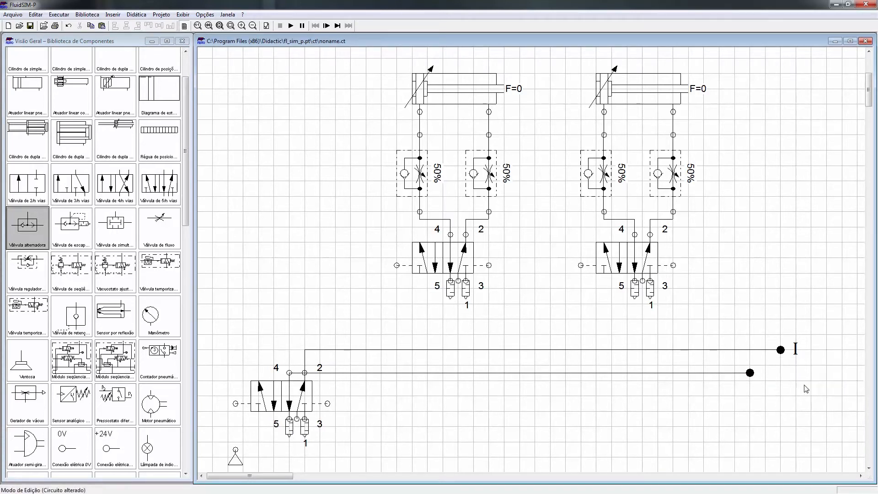
- Align the port 4 line's junction under the port 2 line's junction, and raise the port 2 line and its label I to space the lines apart
drag(749, 373, 779, 373)
click(430, 373)
drag(429, 366, 426, 357)
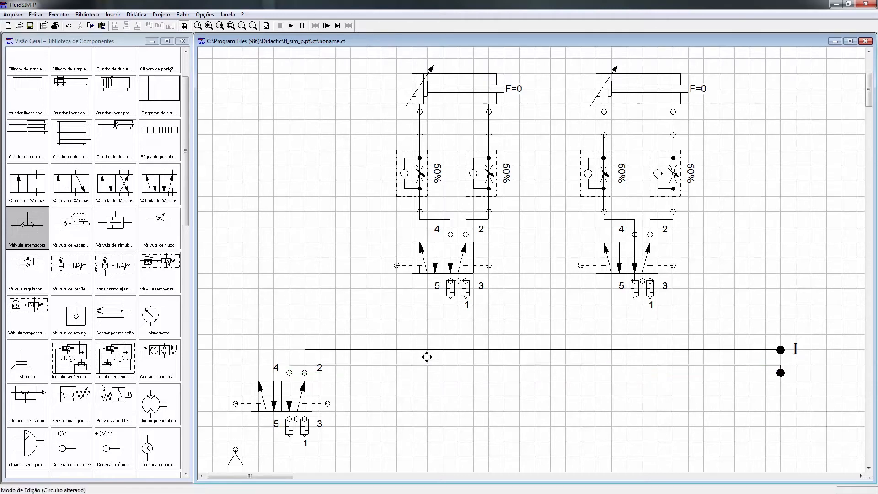
click(819, 396)
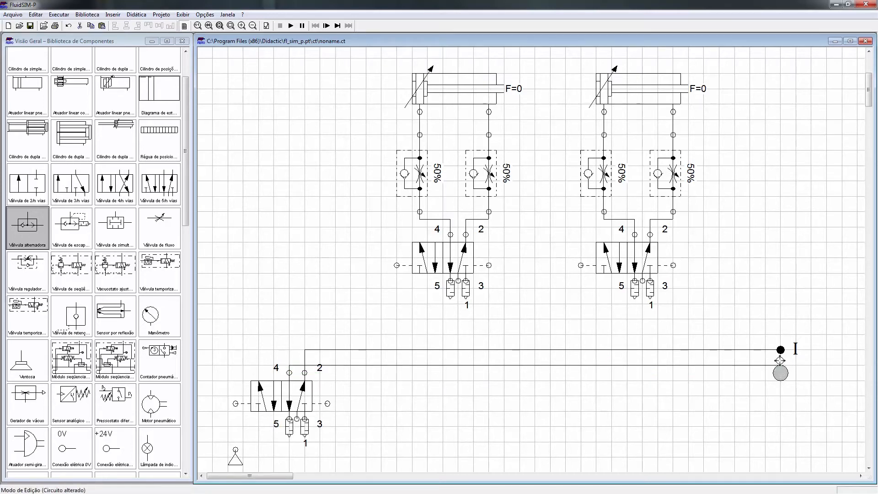
drag(781, 372, 781, 365)
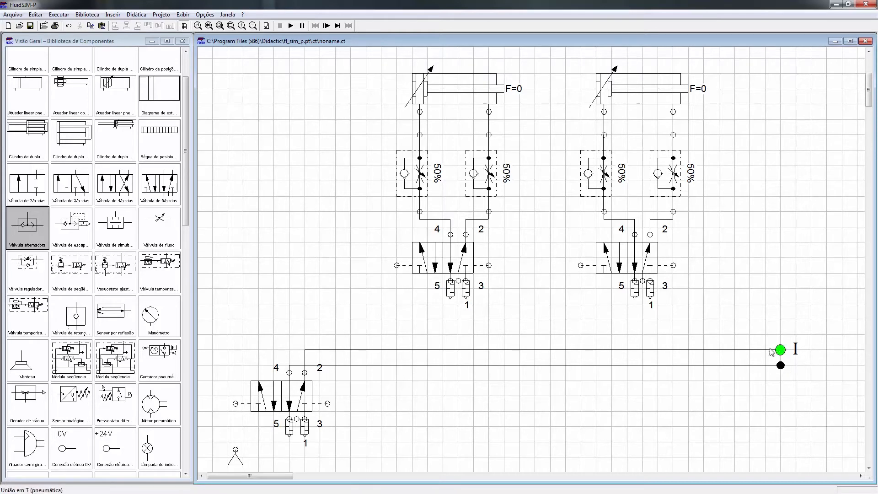
drag(772, 351, 767, 343)
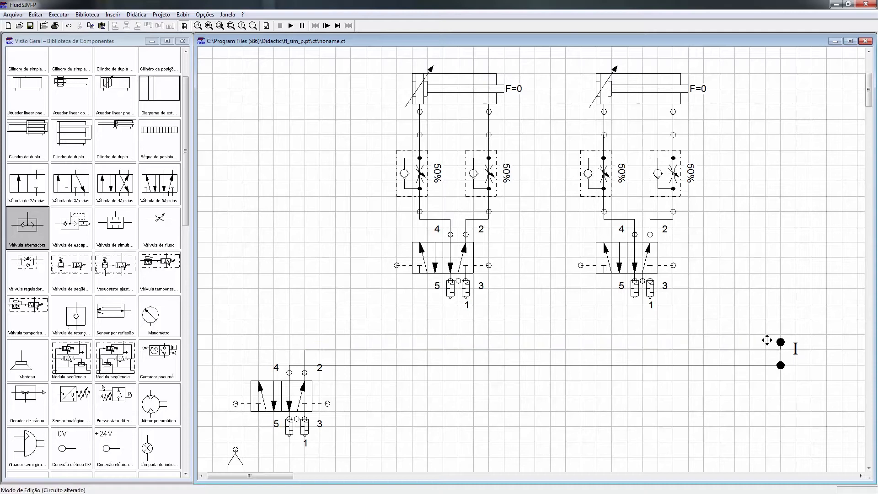
click(796, 351)
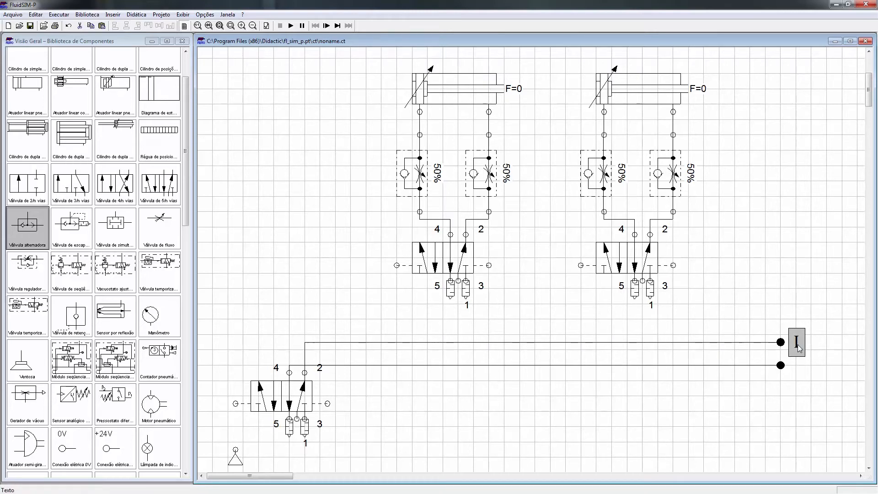
- Copy label I beside the port 4 line's junction and change the copy's text to I I
key(ctrl+c)
key(ctrl+v)
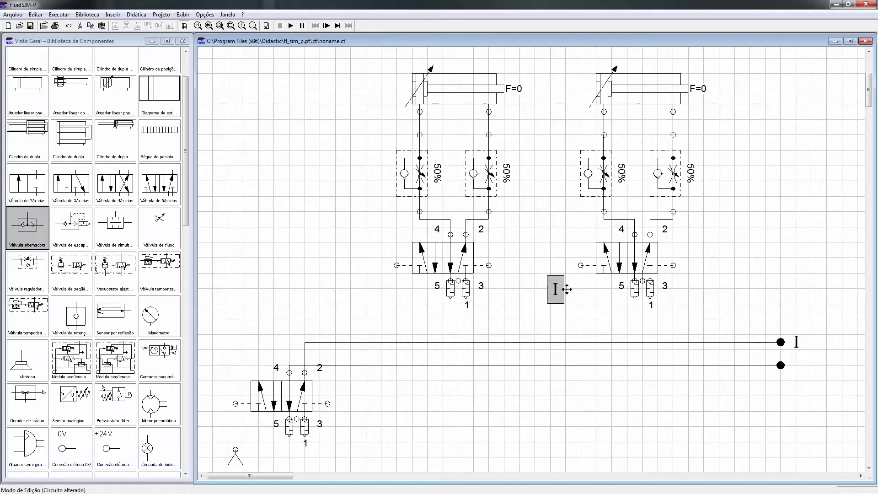
mouse_move(783, 366)
mouse_down()
mouse_move(803, 366)
mouse_move(796, 364)
mouse_up()
double_click(796, 365)
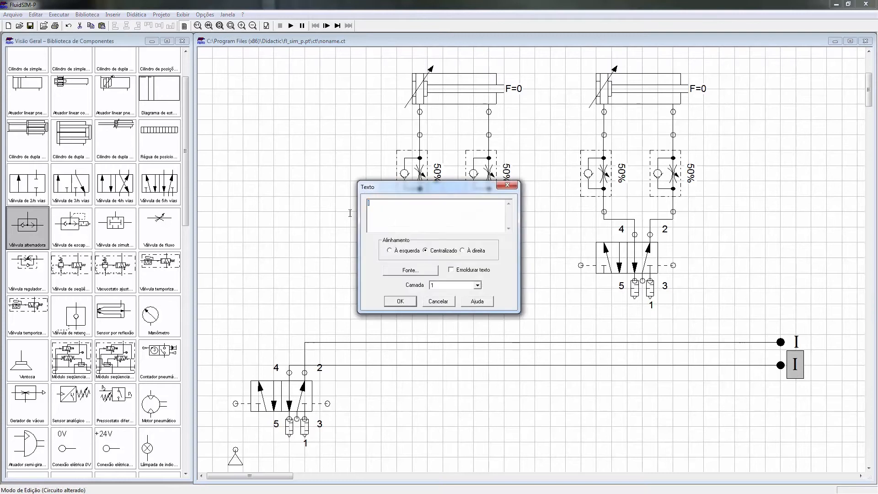
text(I I)
key(Return)
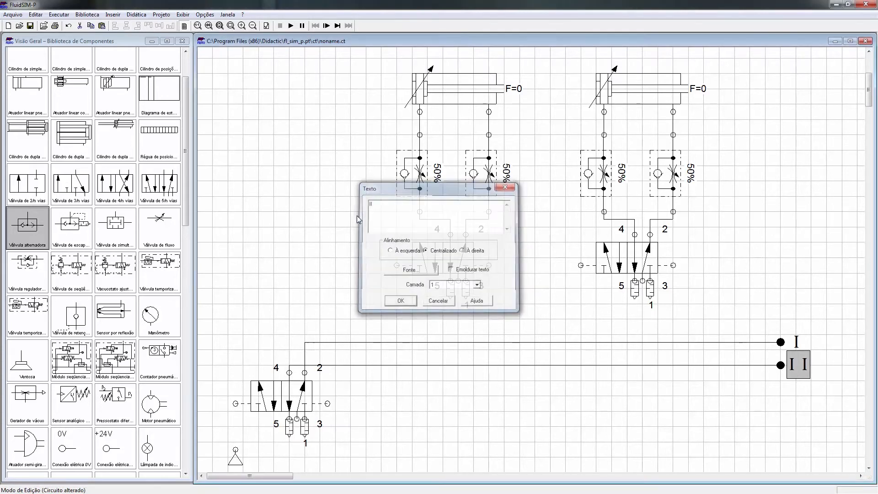
click(490, 421)
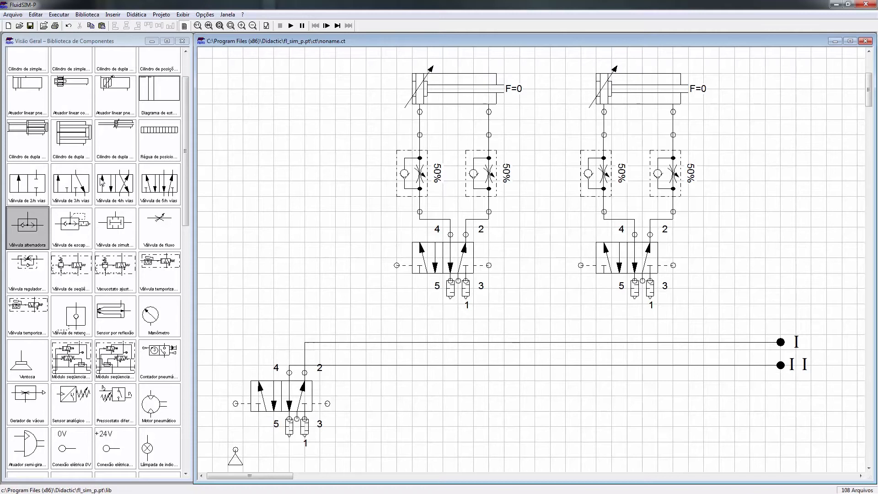
- Add the text label "A", including the quotation marks, above the first cylinder
scroll(36, 388, down, 5)
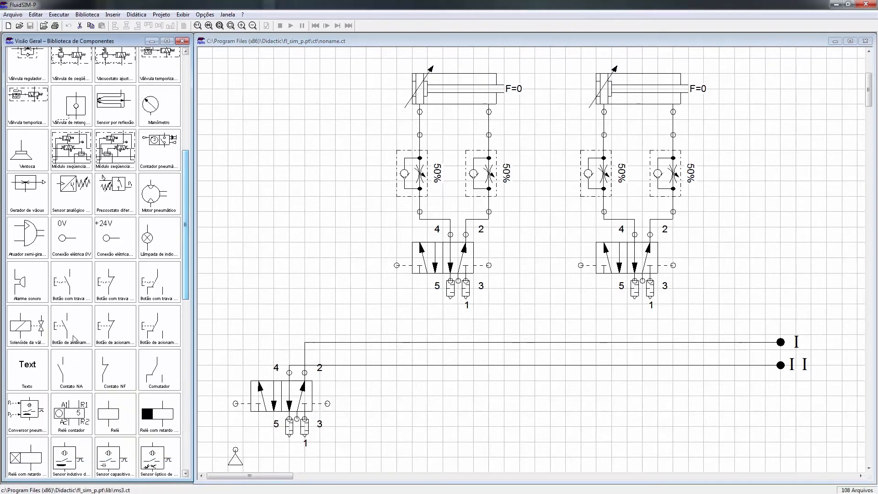
click(36, 388)
drag(35, 388, 457, 59)
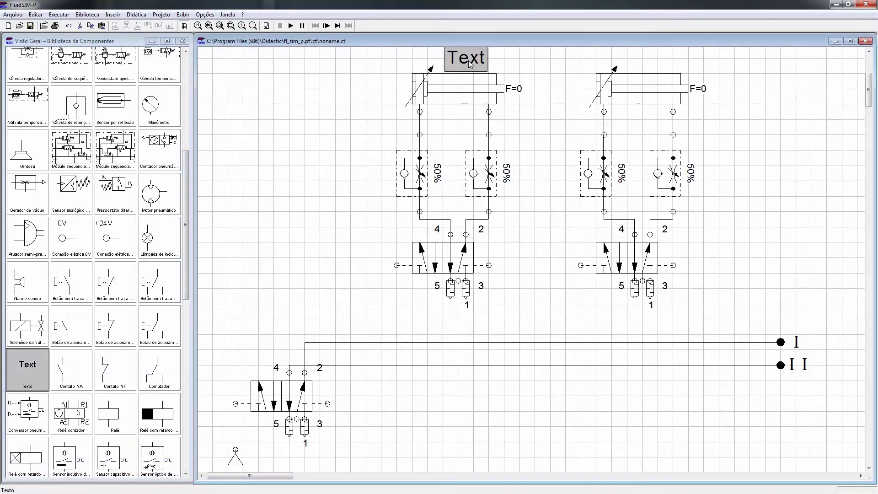
double_click(458, 60)
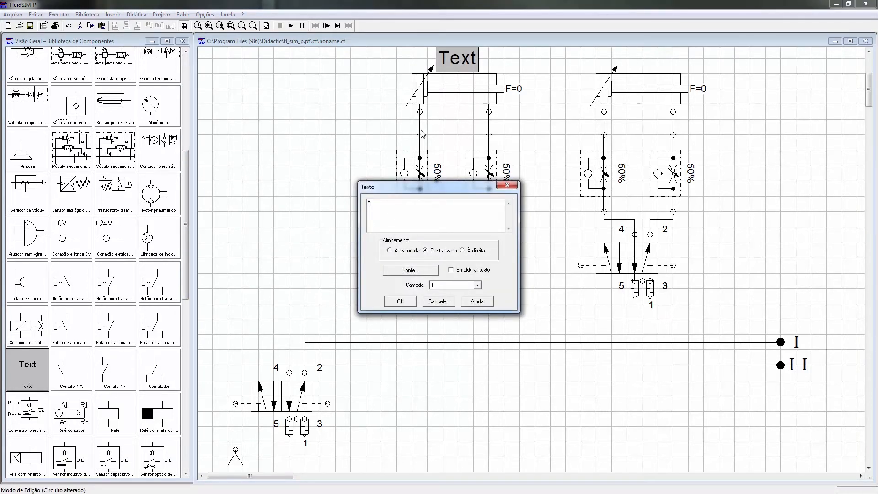
text("A")
click(400, 301)
- Add the text label "B", including the quotation marks, above the second cylinder
drag(27, 370, 647, 64)
double_click(647, 64)
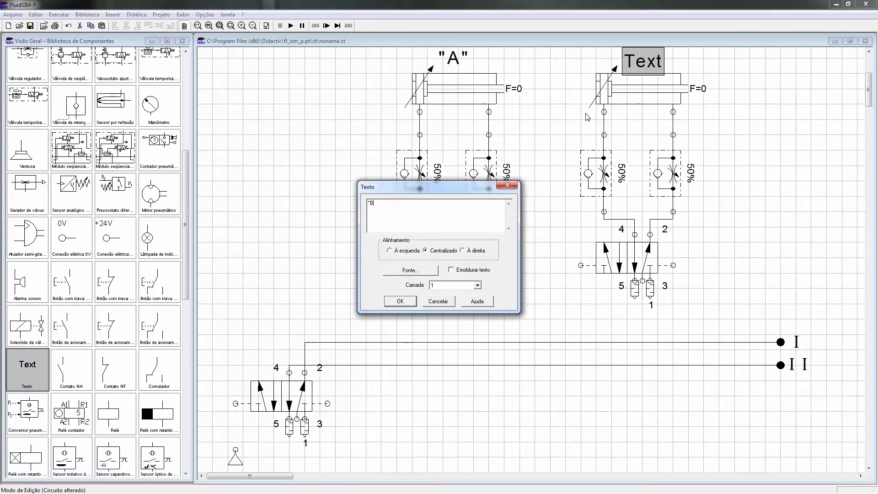
key(Return)
click(570, 138)
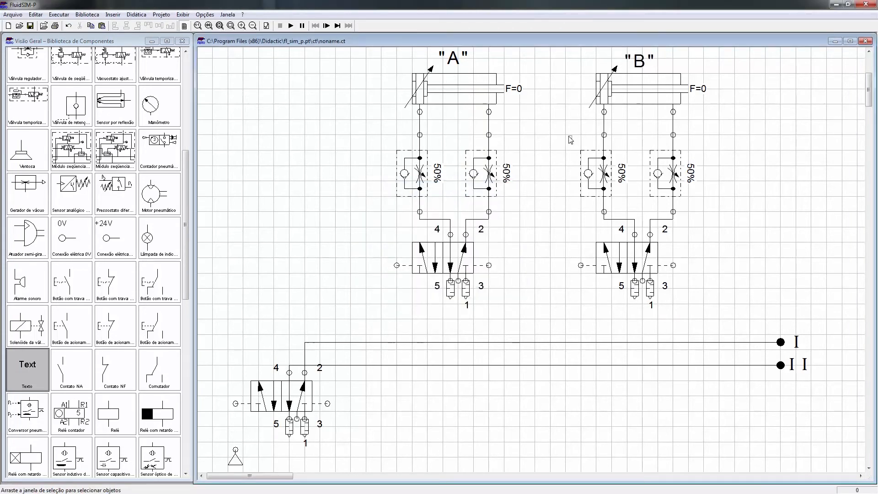
- Label cylinder A's positions 1S0 at 0 mm and 1S1 at the end of its stroke, and move its position ruler past the rod end
click(494, 95)
double_click(493, 95)
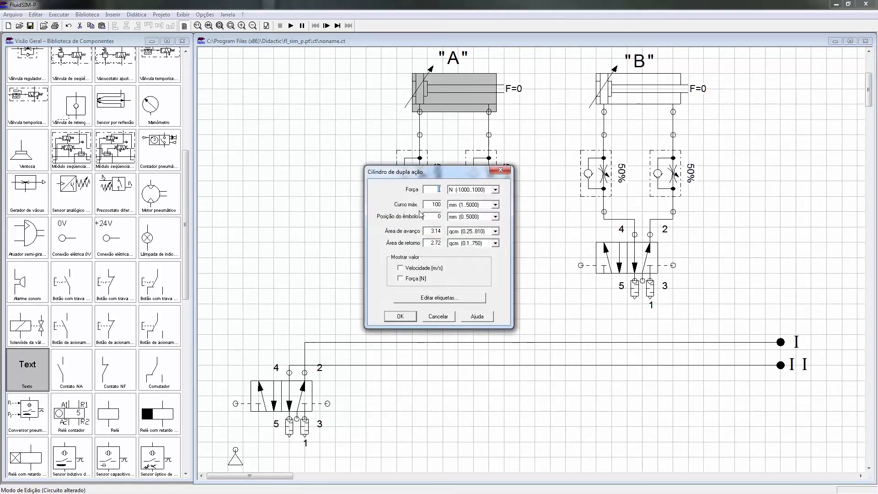
click(465, 299)
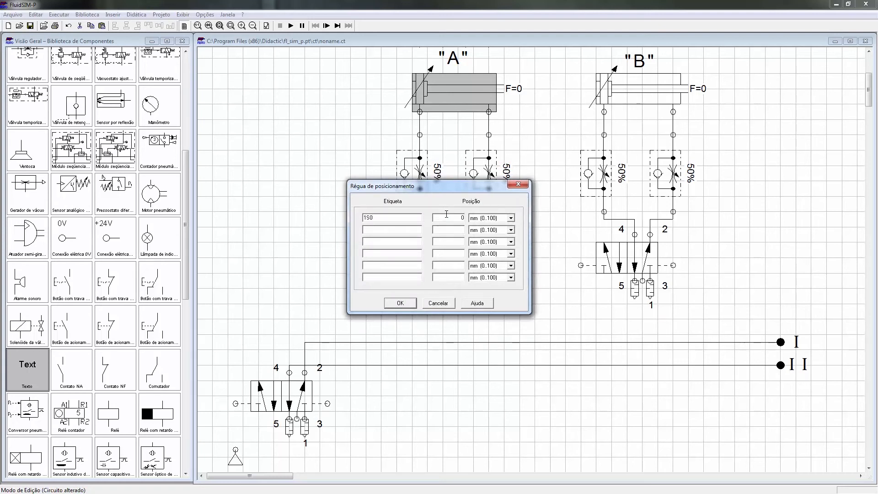
key(Tab)
key(Tab)
click(404, 303)
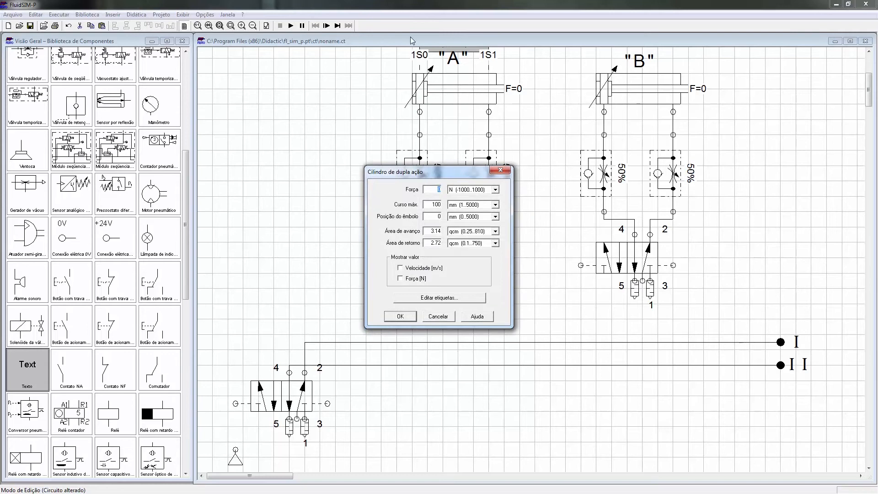
click(400, 316)
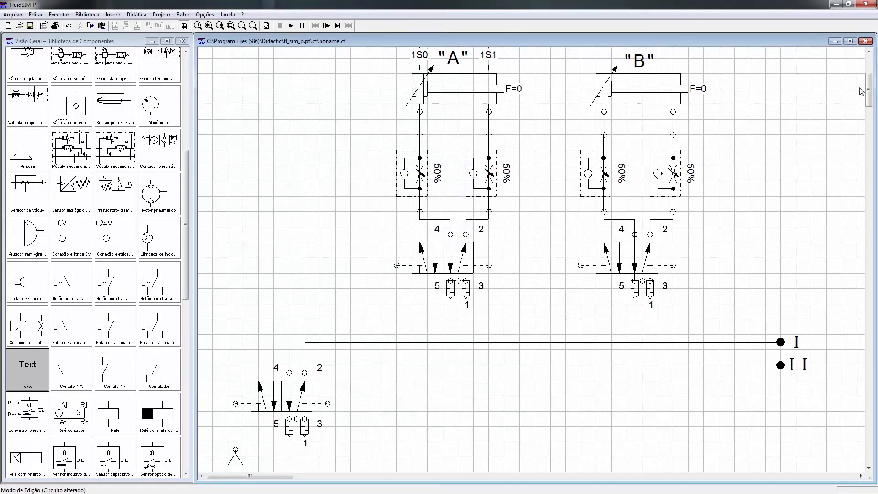
scroll(870, 83, up, 1)
drag(490, 54, 573, 61)
- Label cylinder B's stroke ends 2S0 and 2S1, and move its position ruler past the rod end
double_click(679, 98)
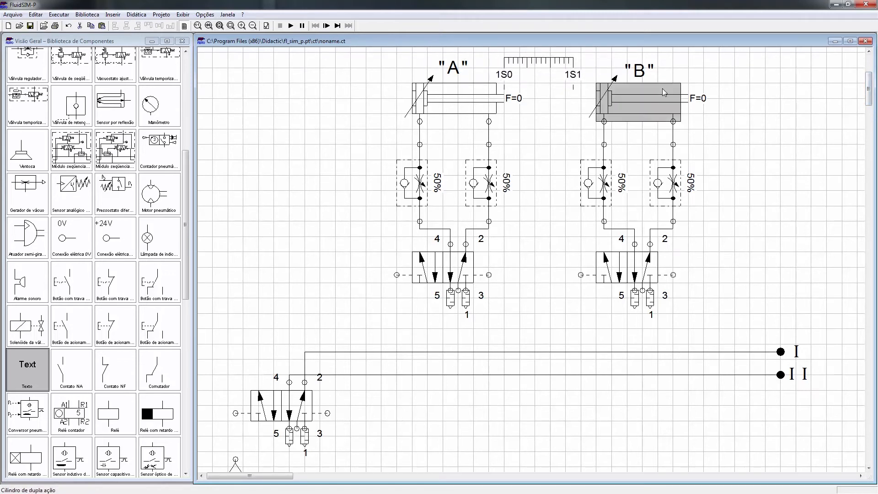
click(449, 297)
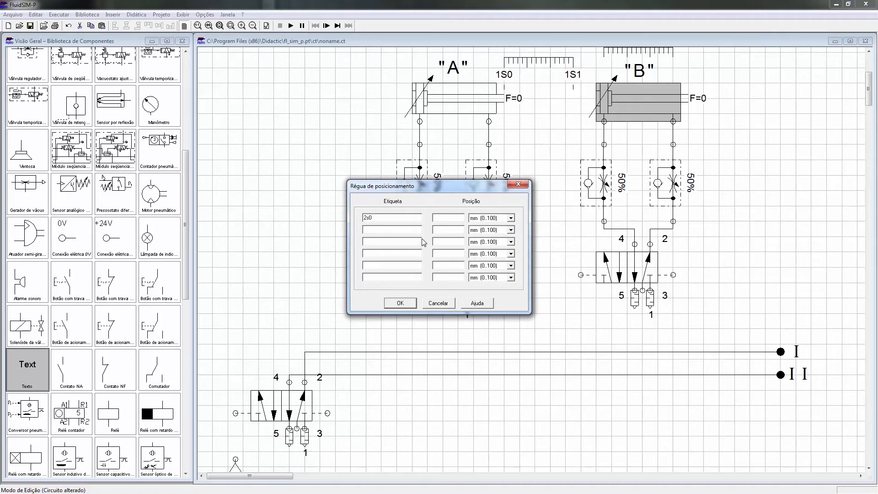
key(Tab)
key(Tab)
click(404, 303)
click(411, 317)
drag(674, 53, 757, 63)
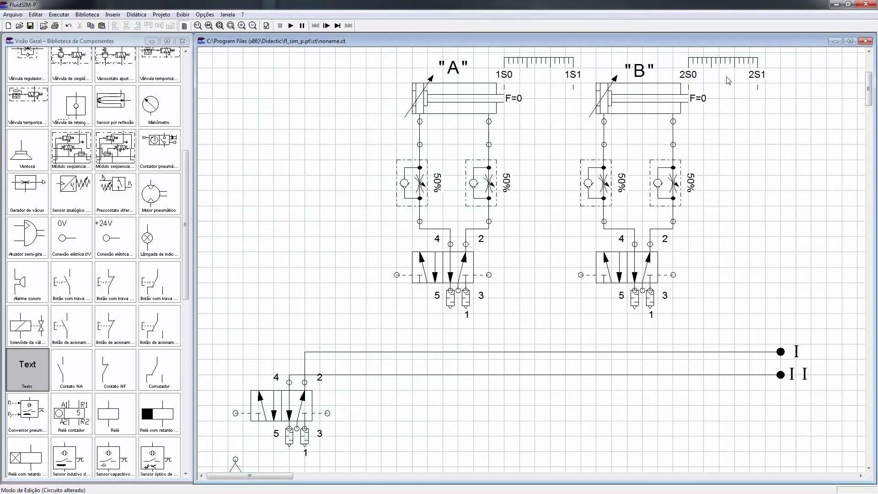
- Place a service unit beside the compressed-air source and pipe it to the source and to the supply ports of all three 5/n-way valves
scroll(869, 96, down, 2)
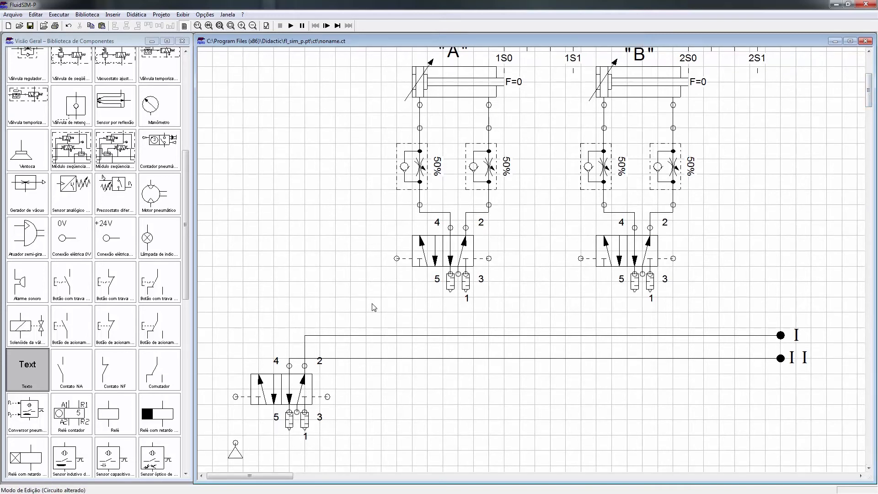
mouse_move(242, 455)
mouse_down()
mouse_move(284, 454)
mouse_move(220, 465)
mouse_move(229, 464)
mouse_up()
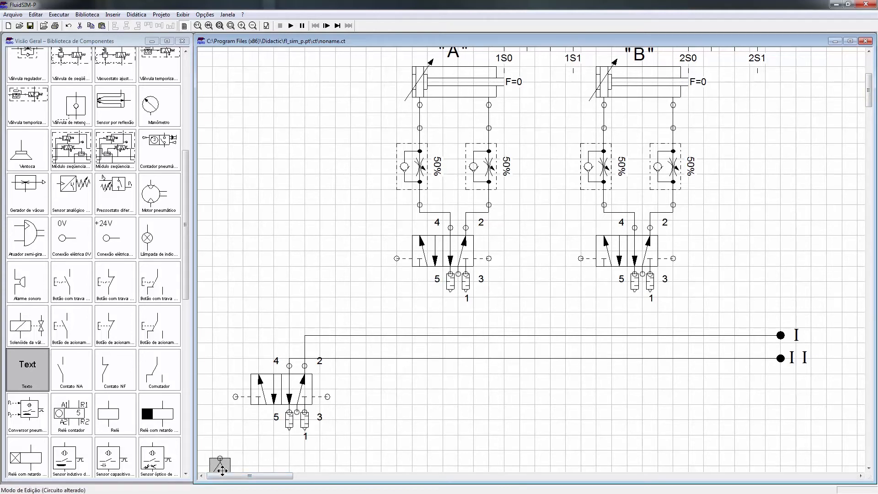
click(230, 26)
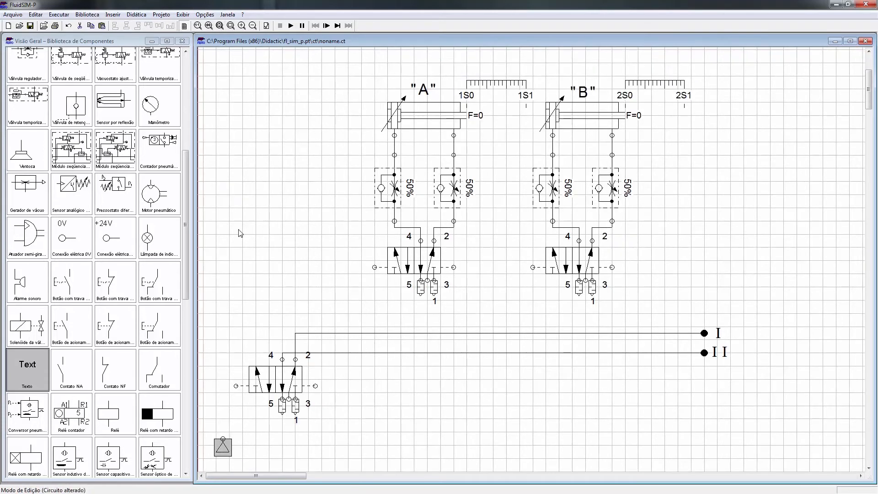
drag(187, 218, 161, 111)
drag(71, 67, 210, 461)
drag(265, 441, 223, 438)
drag(288, 398, 276, 439)
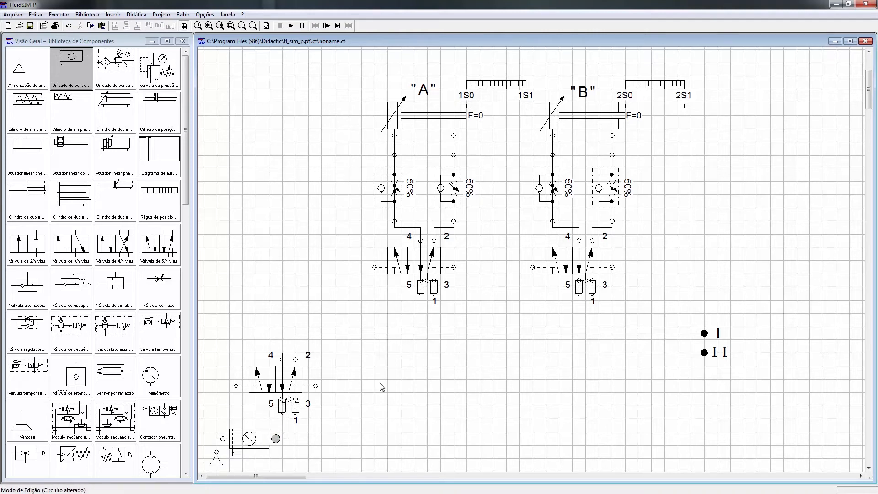
drag(428, 280, 288, 438)
drag(585, 279, 429, 439)
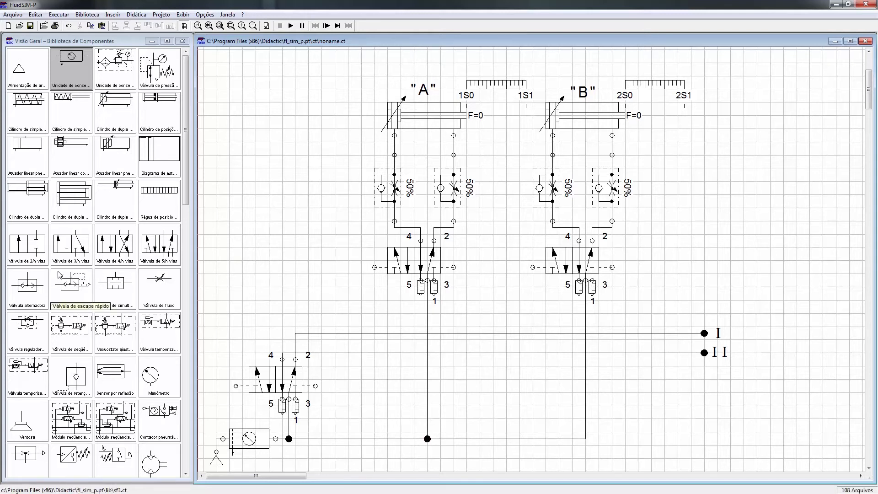
- Place a 3/n-way valve near the lower left of cylinder A's valve, with manual push-button actuation on the left and spring return on the right
drag(67, 252, 301, 287)
double_click(302, 286)
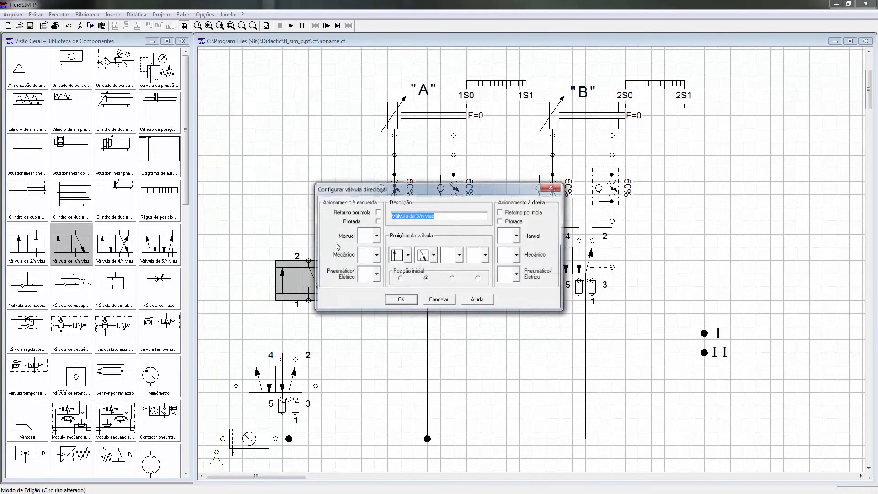
click(372, 236)
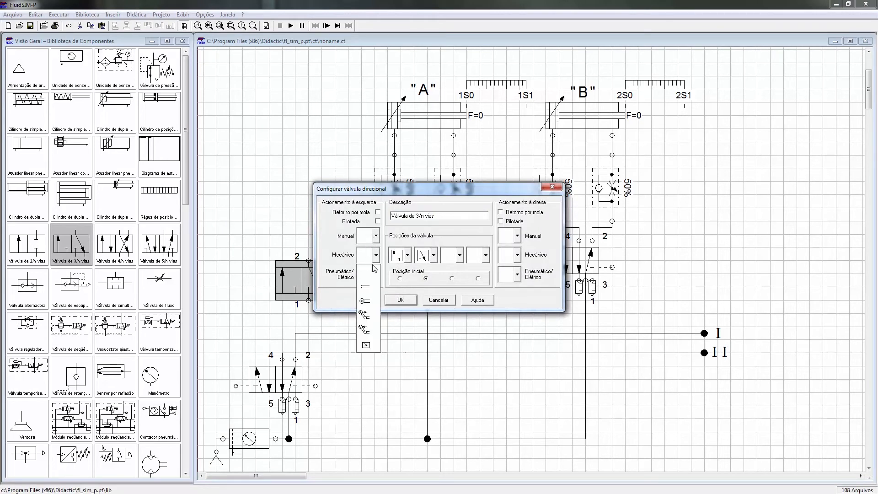
click(372, 236)
click(372, 236)
click(369, 296)
click(501, 212)
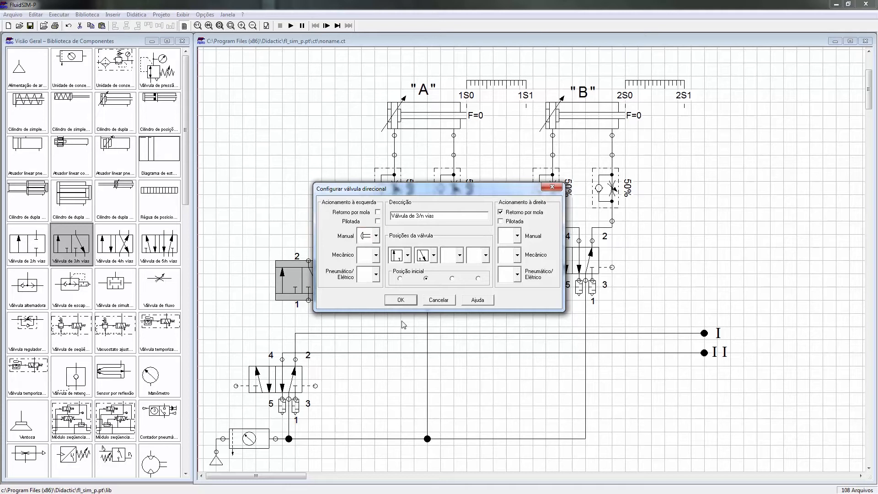
click(396, 300)
click(347, 294)
drag(327, 283, 347, 284)
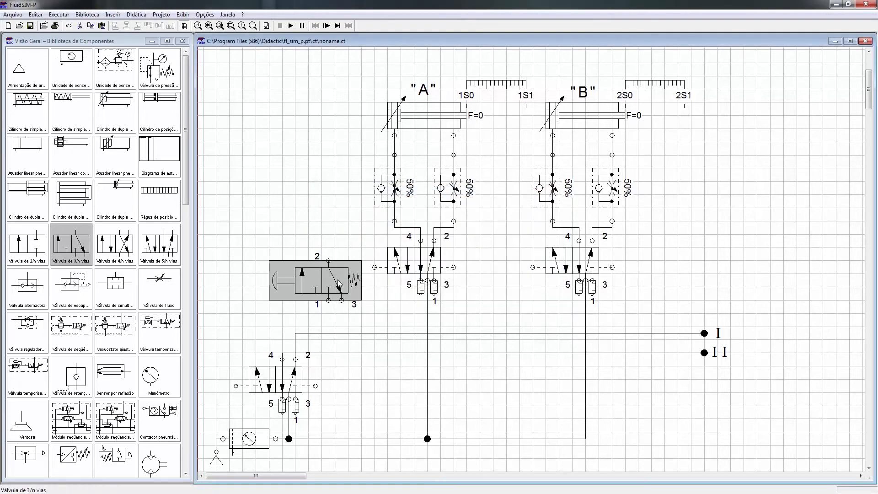
- Fit a silencer to the push-button valve's exhaust port 3 and move the valve just above pressure line I
double_click(342, 300)
click(440, 277)
click(438, 338)
click(400, 300)
drag(321, 284, 348, 301)
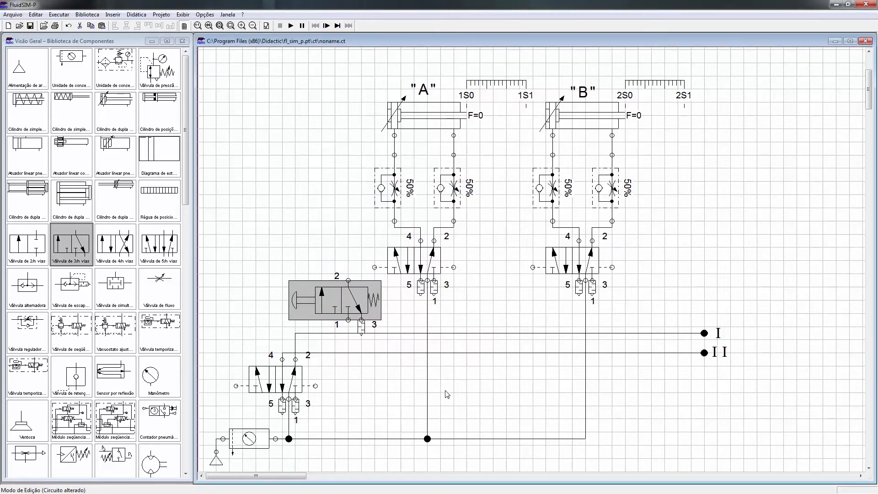
- Connect the push-button valve's port 2 to cylinder A's left pilot port, designate that port 14, and connect port 1 to line I
click(371, 388)
drag(348, 279, 374, 267)
double_click(374, 267)
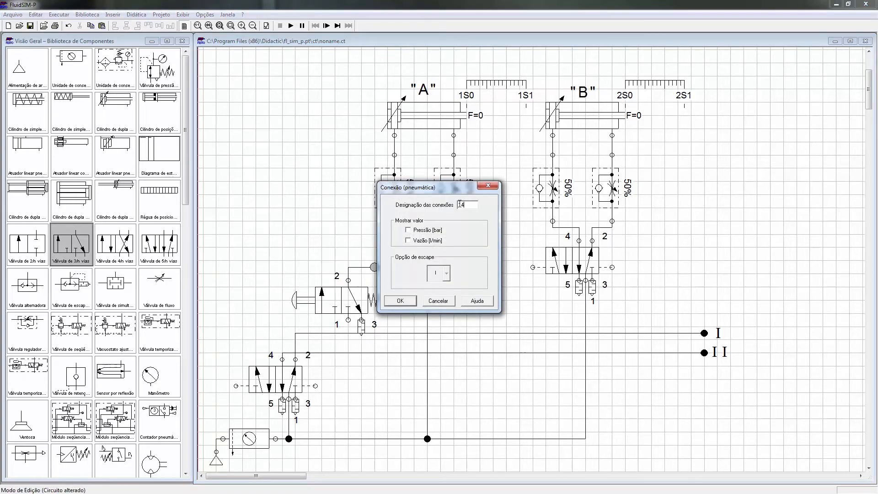
text(14)
key(Return)
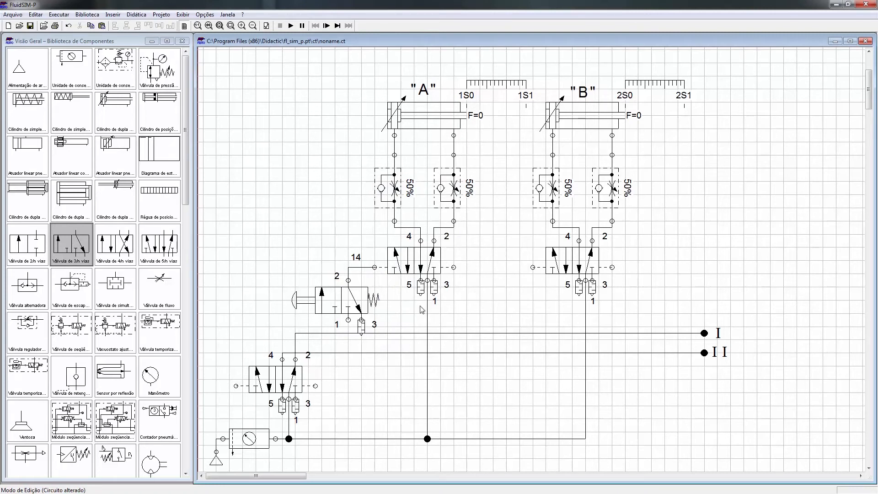
drag(348, 319, 349, 333)
- Place a 3/n-way valve below cylinder B's valve, pipe its port 2 to the left pilot port, and give it left-side roller and pneumatic actuation
drag(71, 244, 500, 306)
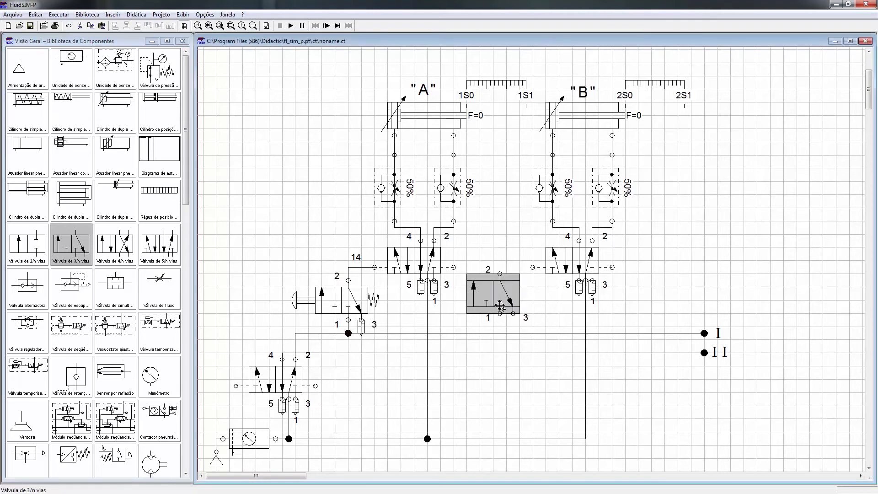
drag(495, 300, 527, 312)
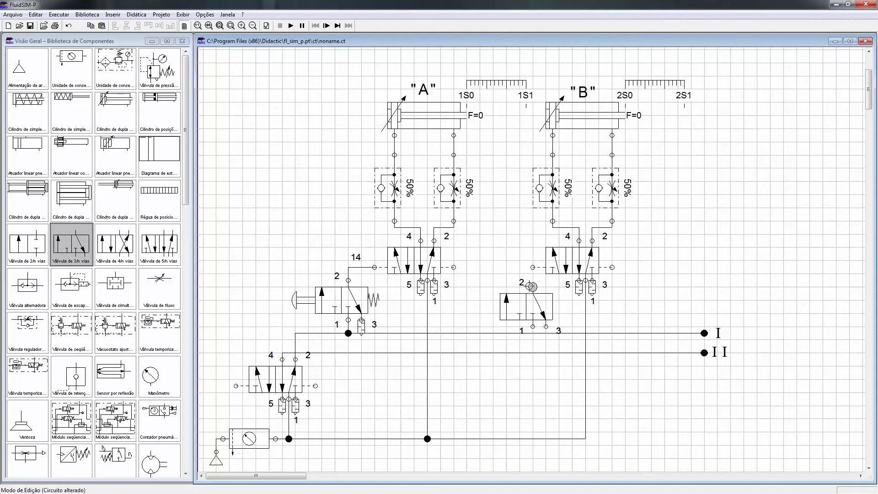
double_click(525, 304)
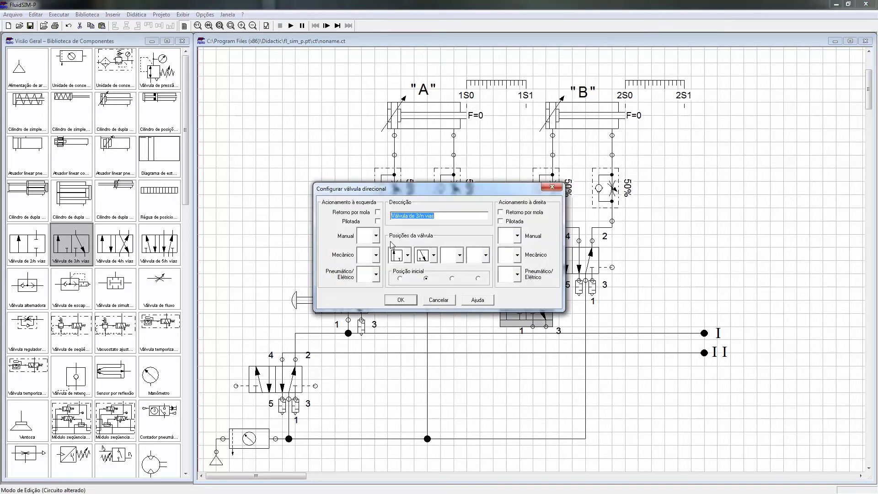
click(376, 274)
click(368, 320)
click(376, 257)
click(375, 302)
click(407, 300)
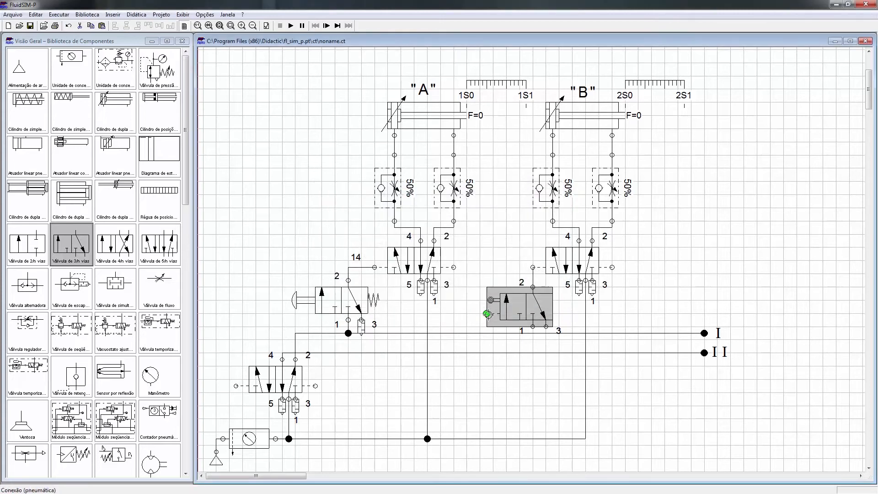
- Label the mechanical connection of cylinder B's roller valve 1S1
double_click(487, 313)
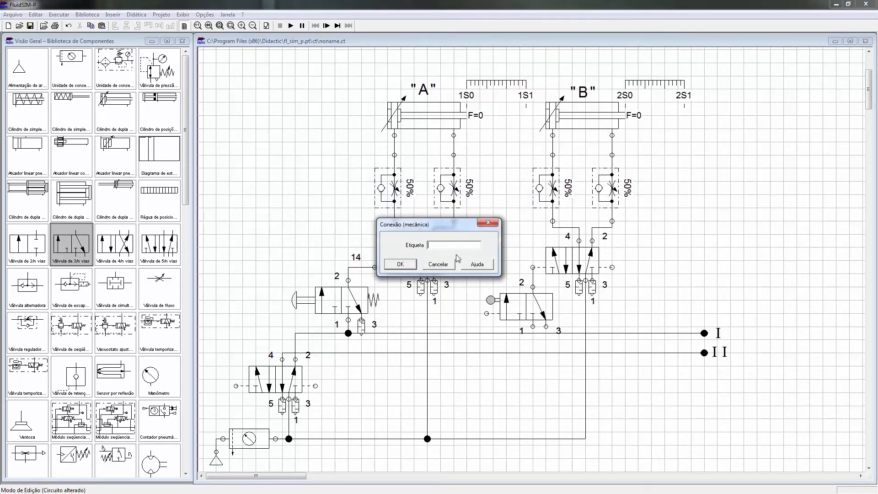
text(1S)
key(Return)
click(410, 265)
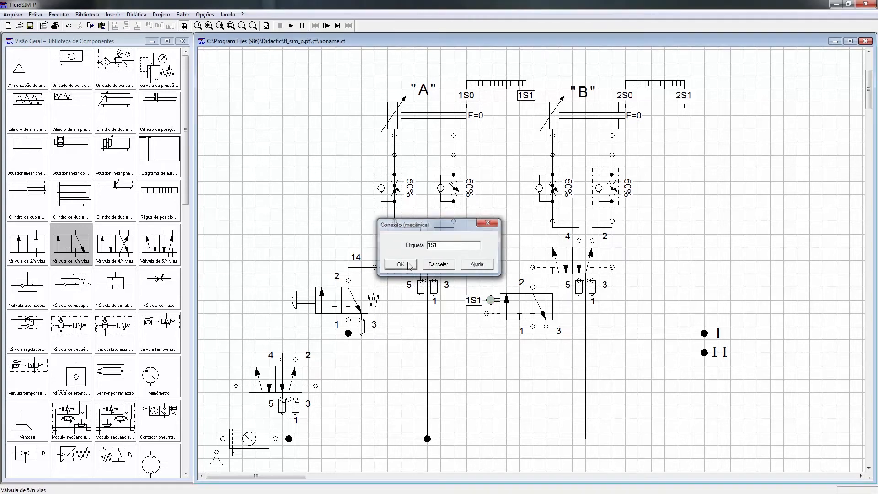
- Remove the pneumatic actuation from the 1S1 roller valve, connect its port 1 to line I and align the valve above the line
double_click(490, 293)
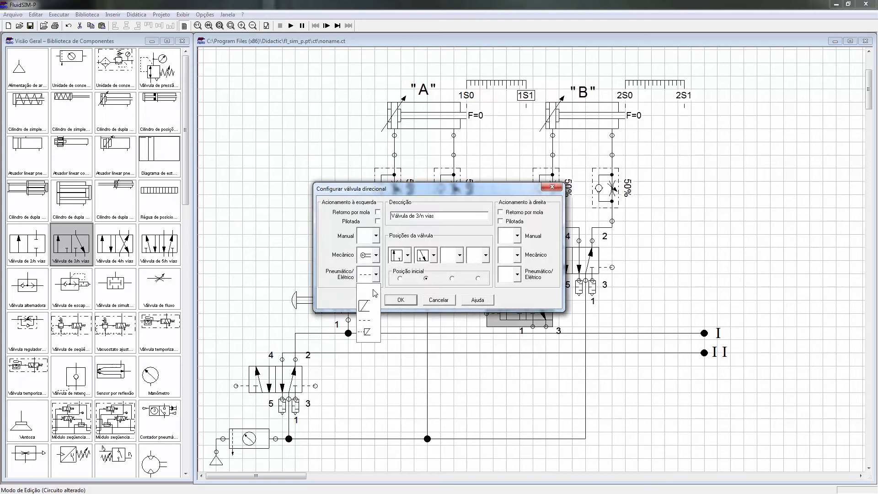
click(400, 299)
click(540, 380)
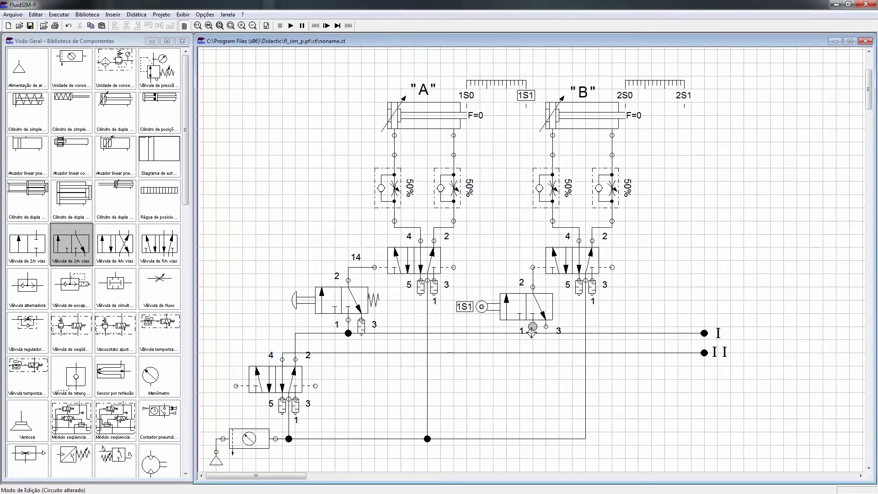
drag(531, 328, 530, 313)
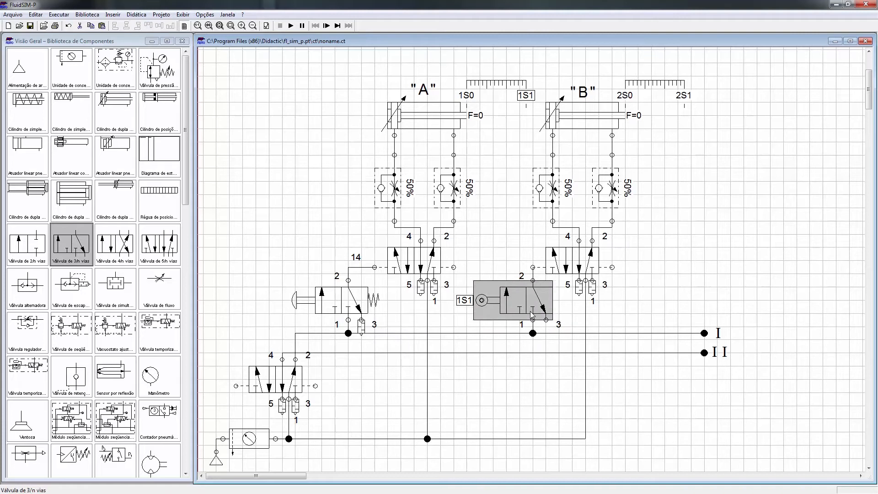
click(613, 312)
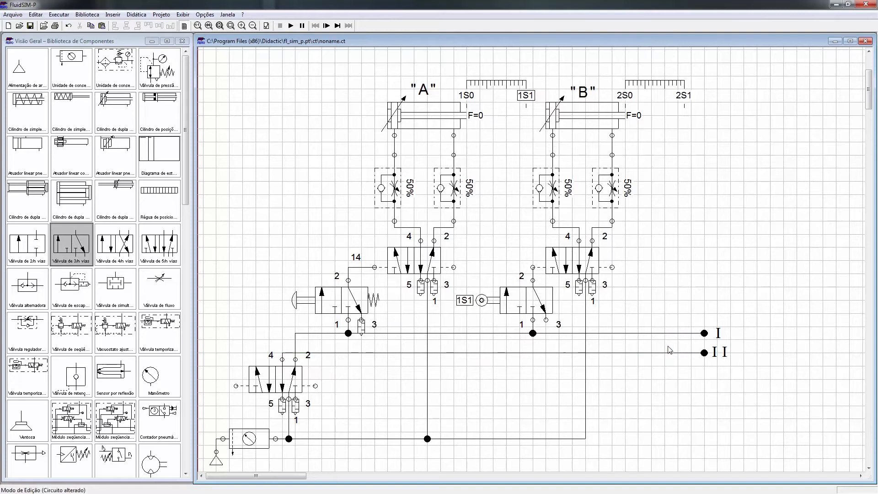
- Shift the 5/n-way valve feeding lines I and II slightly to the right and realign its supply junction under port 1
double_click(235, 385)
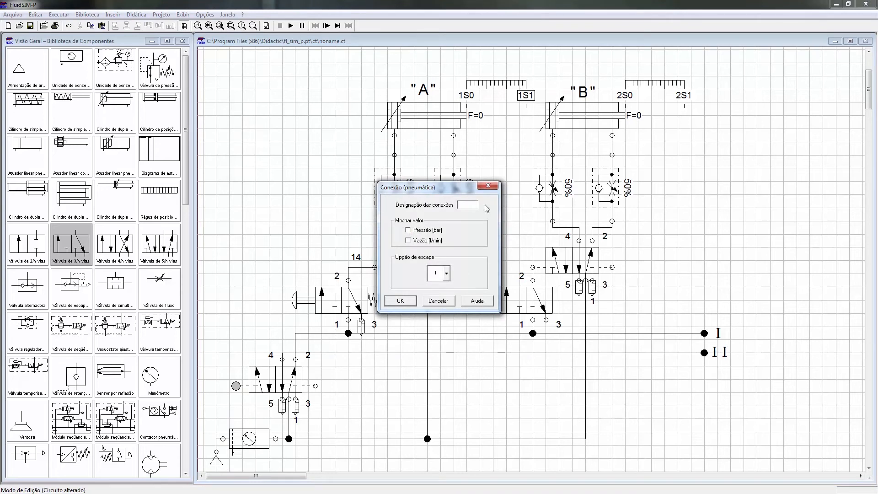
click(437, 301)
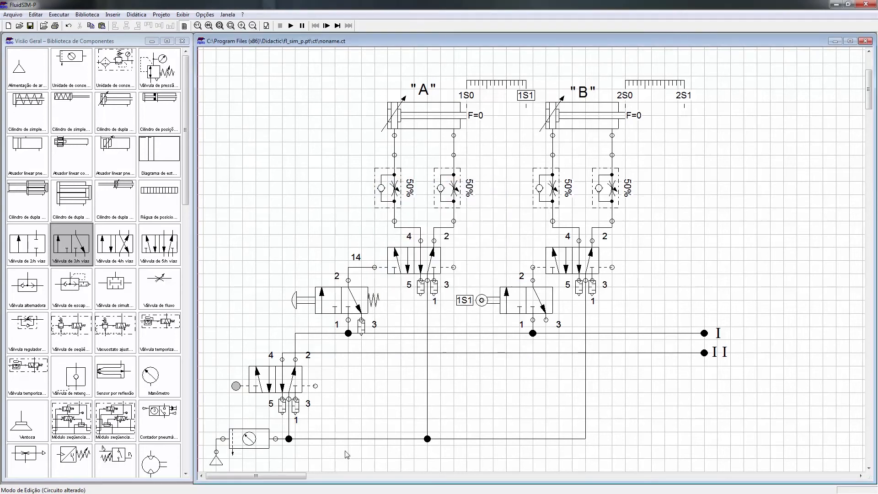
click(297, 378)
drag(296, 379, 316, 378)
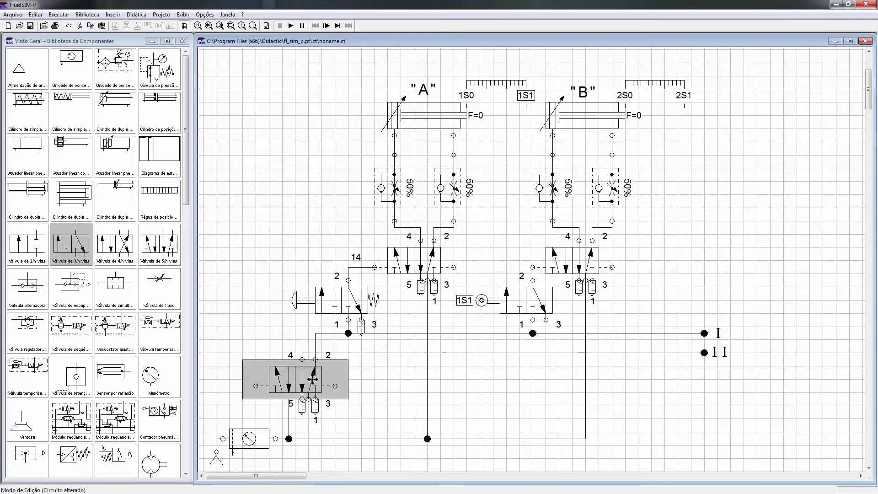
click(288, 439)
drag(288, 438, 309, 417)
- Duplicate the 1S1 roller valve and place the copy at the upper left of the 5/n-way valve feeding lines I and II
click(519, 304)
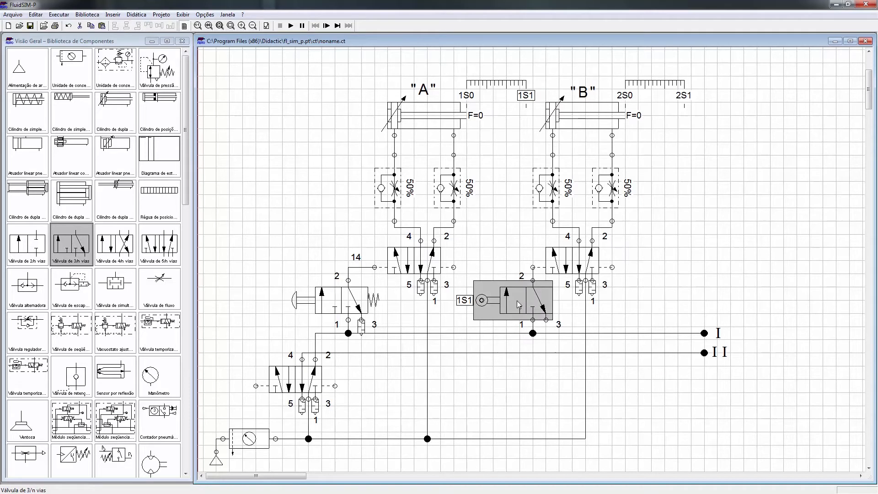
drag(463, 305, 248, 338)
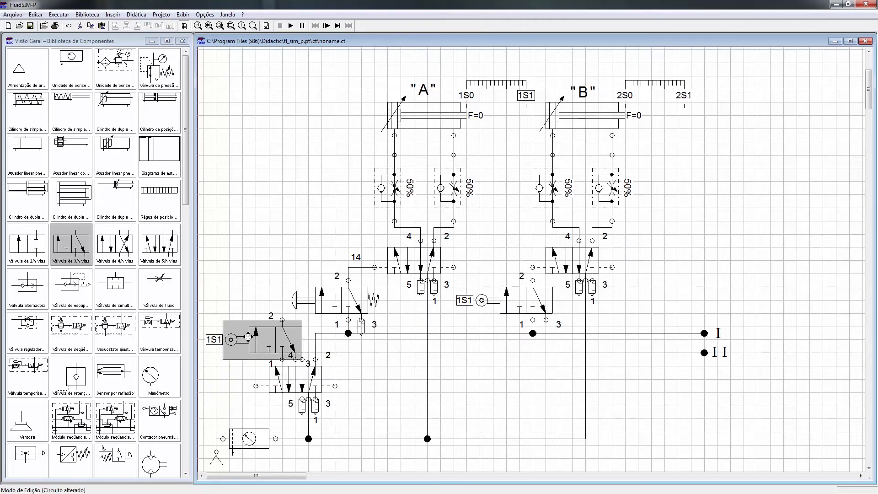
mouse_move(223, 438)
mouse_down()
mouse_move(559, 241)
mouse_move(216, 460)
mouse_up()
click(304, 465)
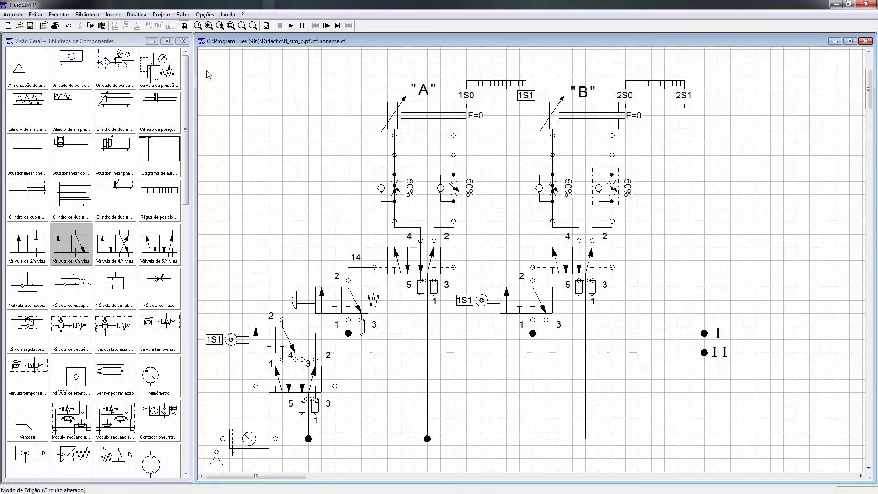
- Move the whole circuit except the compressed-air source to the right, and straighten the pipe between the source and the service unit
drag(202, 64, 766, 467)
key(Right)
key(Right)
key(Right)
key(Right)
key(Right)
key(Right)
key(Right)
key(Right)
key(Right)
key(Right)
key(Right)
key(Right)
key(Right)
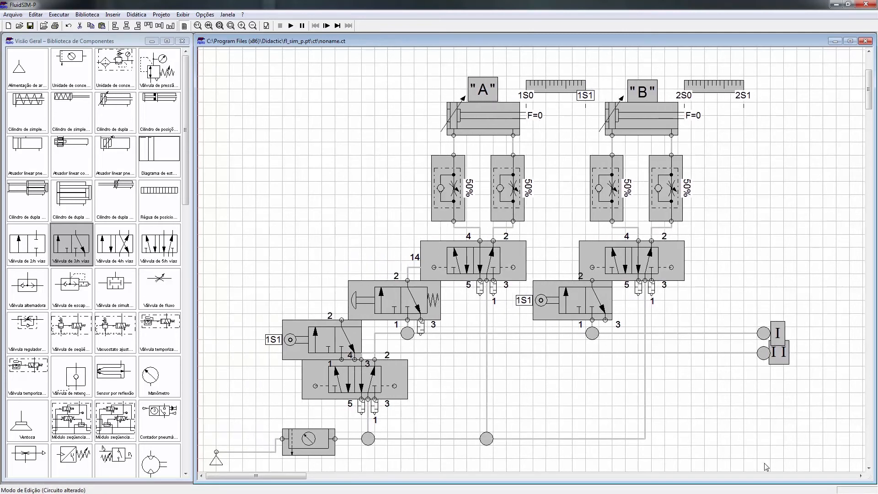
click(766, 466)
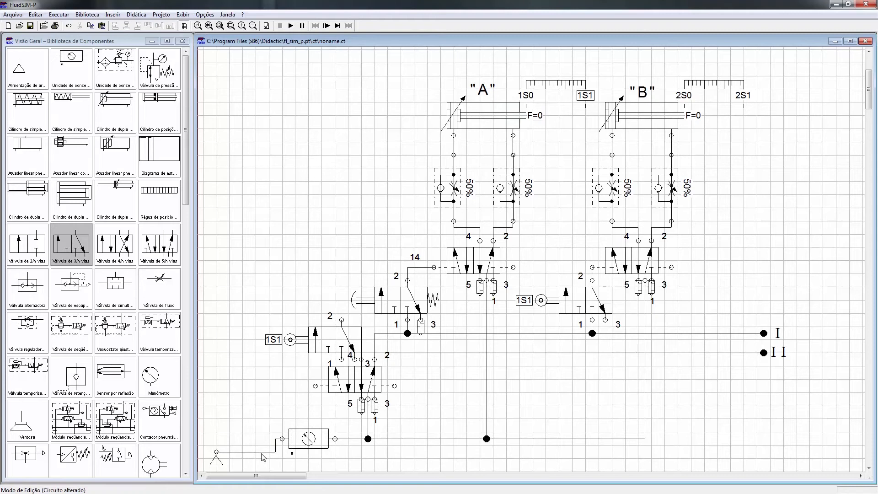
drag(261, 448, 261, 438)
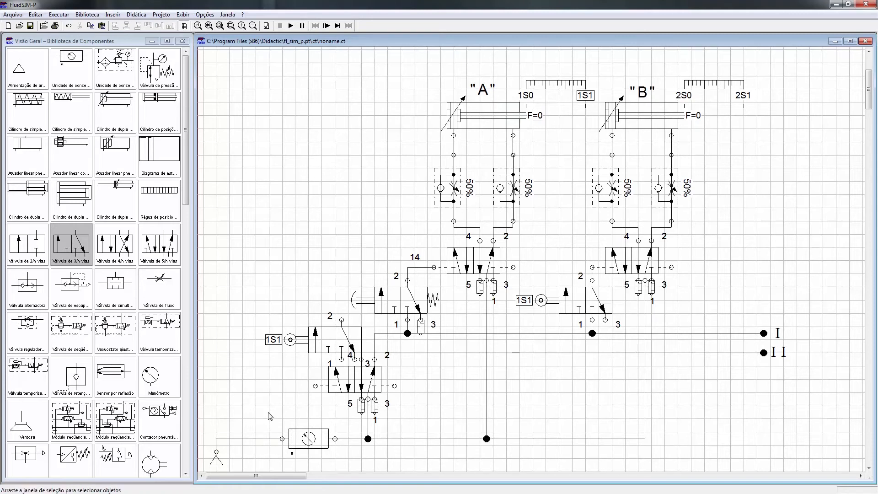
- Move the copied roller valve left of the line-switching 5/n-way valve, connecting its port 2 to that valve's left pilot and port 1 to line I
drag(326, 347, 258, 396)
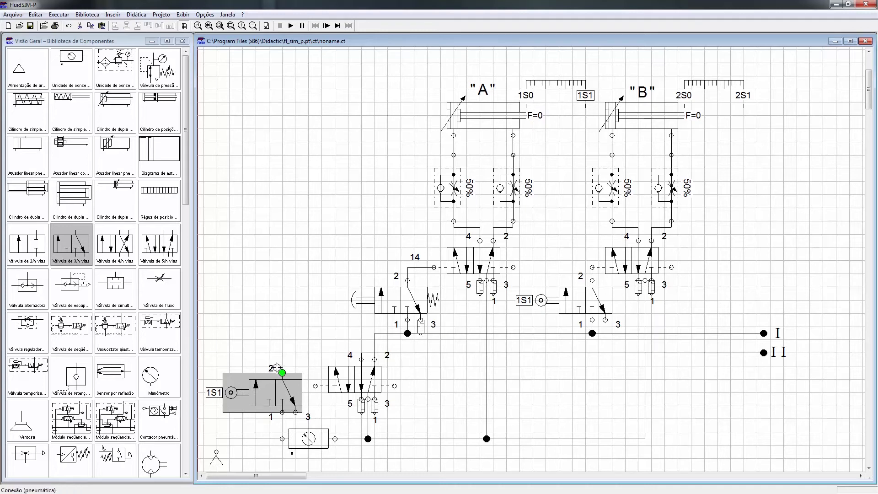
click(306, 365)
mouse_move(304, 377)
mouse_down()
mouse_move(298, 361)
mouse_move(316, 385)
mouse_up()
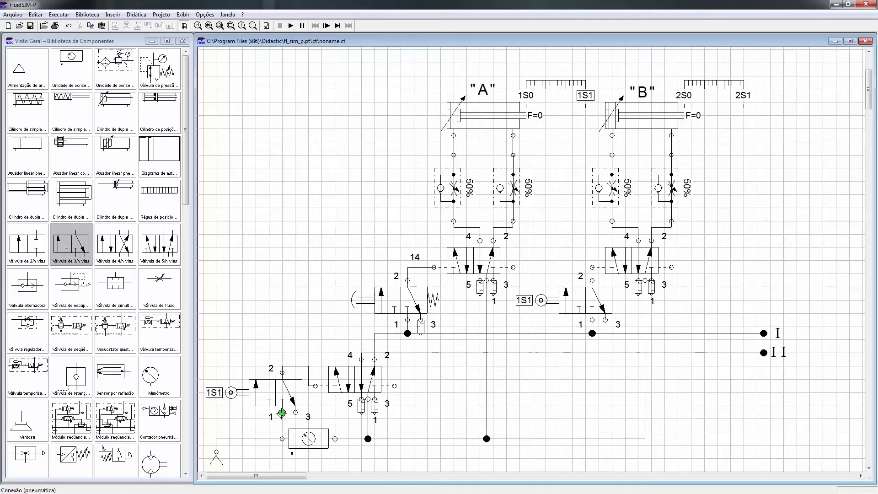
mouse_move(281, 412)
mouse_down()
mouse_move(434, 365)
mouse_move(454, 332)
mouse_up()
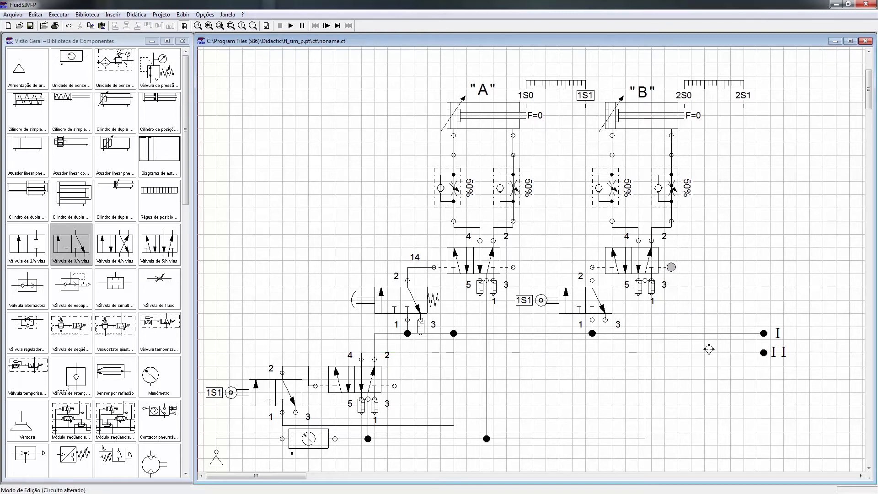
- Connect the right pilot of cylinder B's 5/n-way valve to line II and move B's section with line I's end to the right
drag(671, 267, 708, 353)
drag(532, 345, 838, 87)
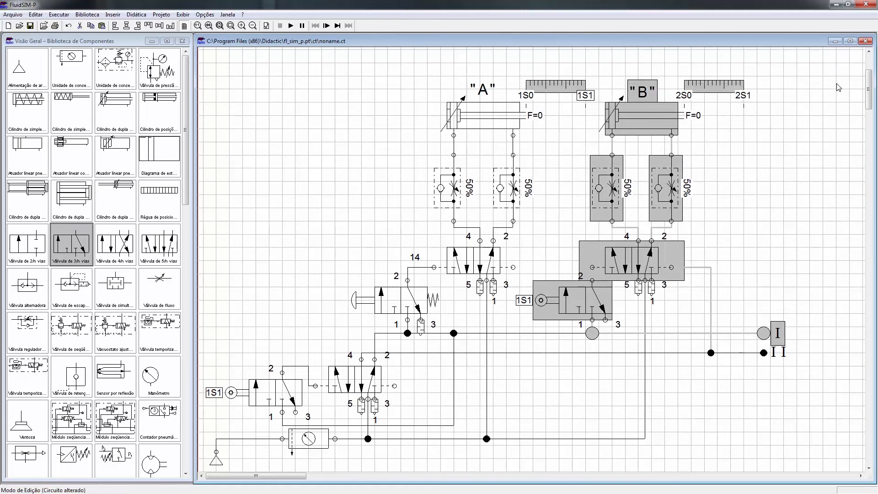
key(Right)
key(Right)
key(Right)
key(Right)
key(Right)
key(Right)
key(Right)
key(Right)
key(Right)
key(Right)
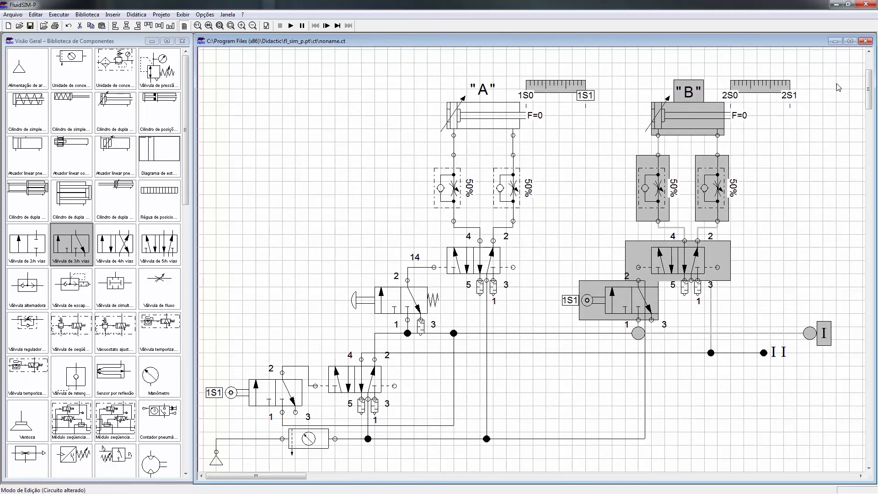
key(Right)
key(Right)
key(Right)
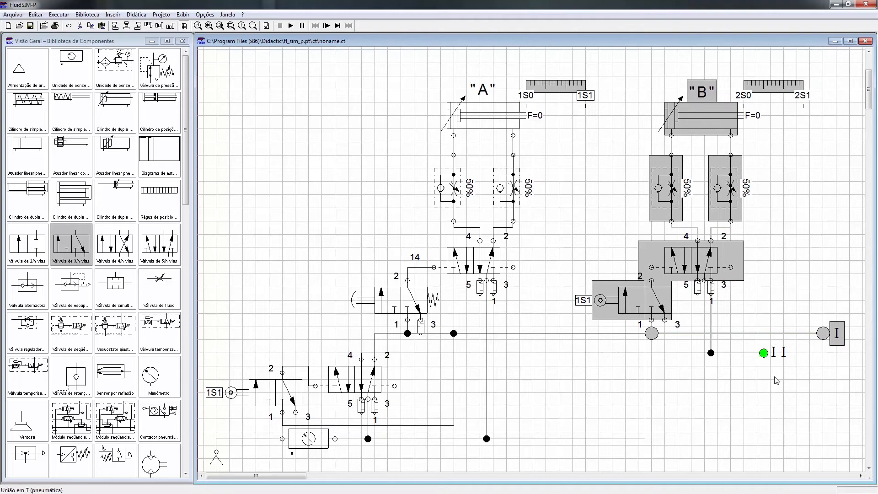
click(771, 395)
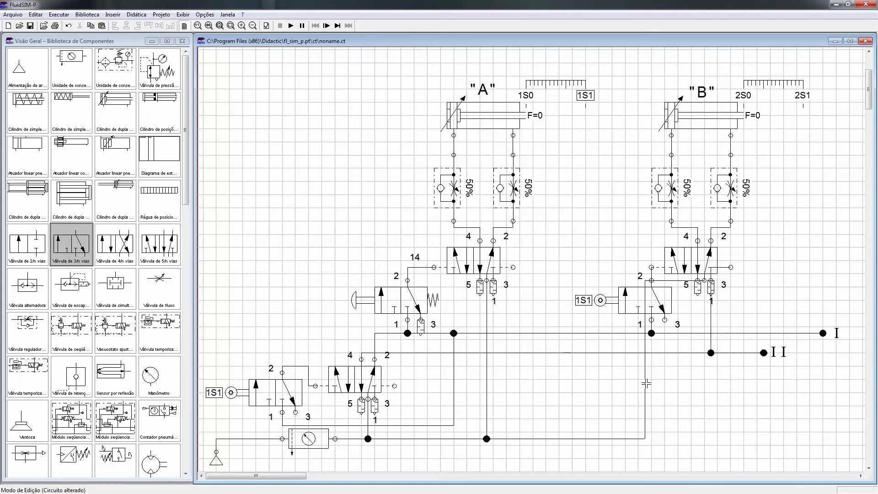
- Extend line II to the right so its end aligns with line I's, keeping its pilot junction near cylinder B's directional valve
drag(824, 407, 690, 348)
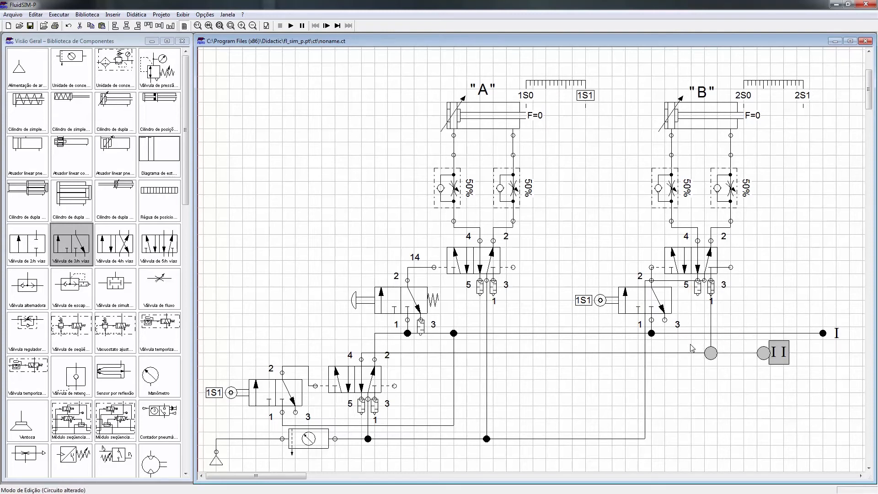
key(Right)
key(Right)
key(Right)
key(Right)
key(Right)
key(Right)
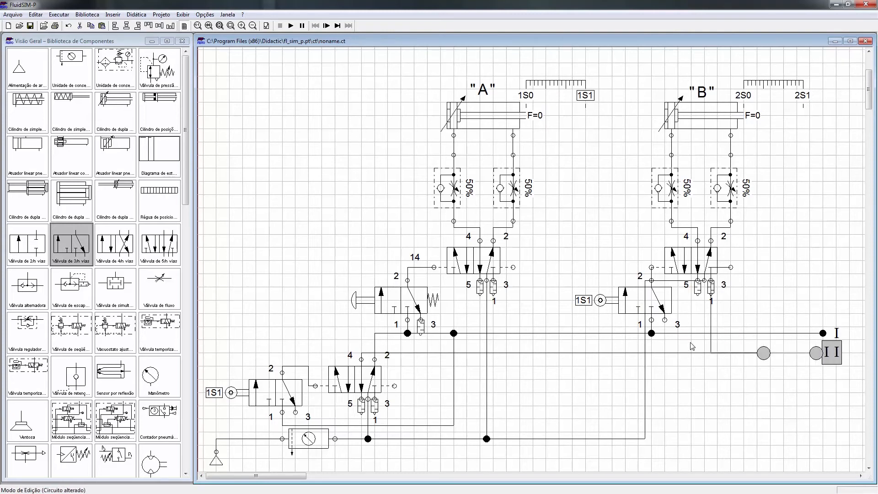
click(709, 389)
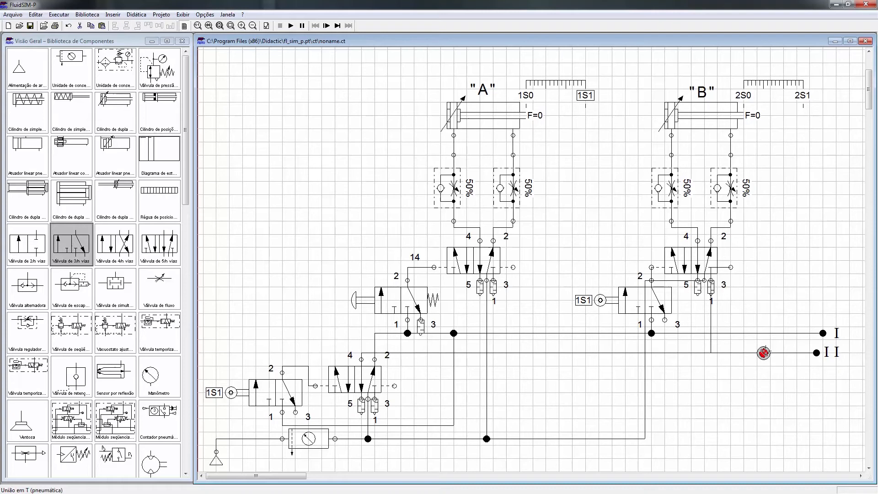
drag(764, 352, 718, 353)
click(704, 386)
- Realign the supply pipe under port 1 of cylinder B's directional valve and the pipe from its right pilot to line II
drag(645, 378, 704, 388)
click(772, 411)
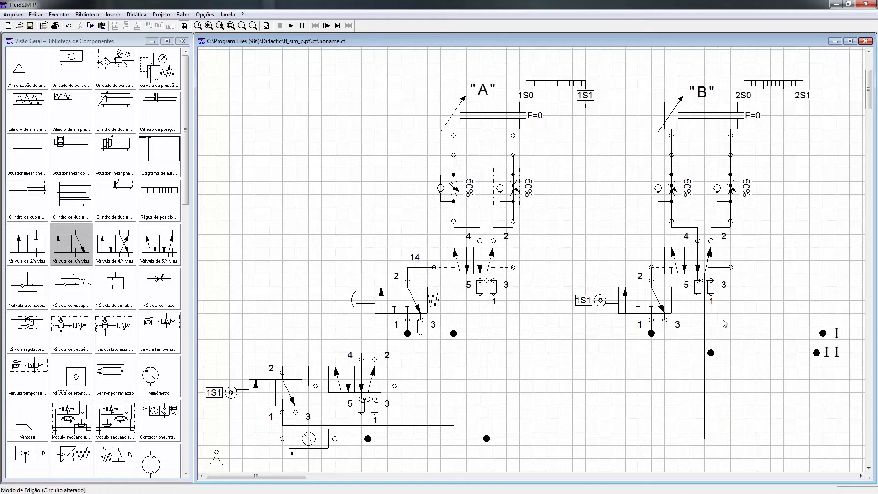
drag(710, 353, 743, 353)
drag(730, 267, 743, 352)
drag(742, 317, 744, 320)
click(753, 427)
- Duplicate the 1S1 roller valve below cylinder B and place the copy between it and cylinder A's directional valve
click(643, 305)
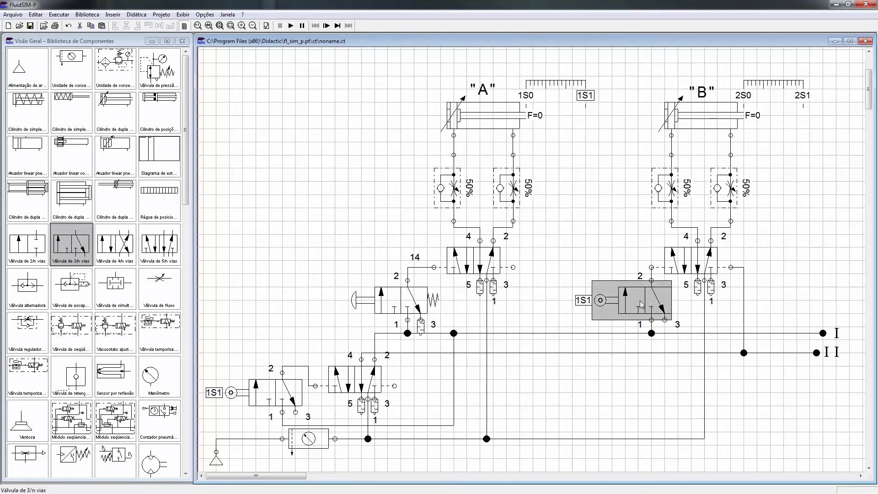
key(ctrl+c)
key(ctrl+v)
drag(544, 301, 538, 304)
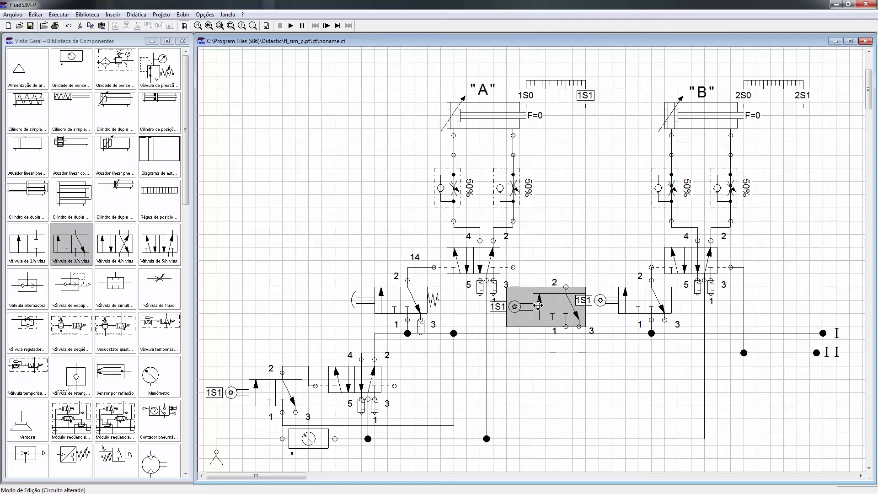
click(562, 382)
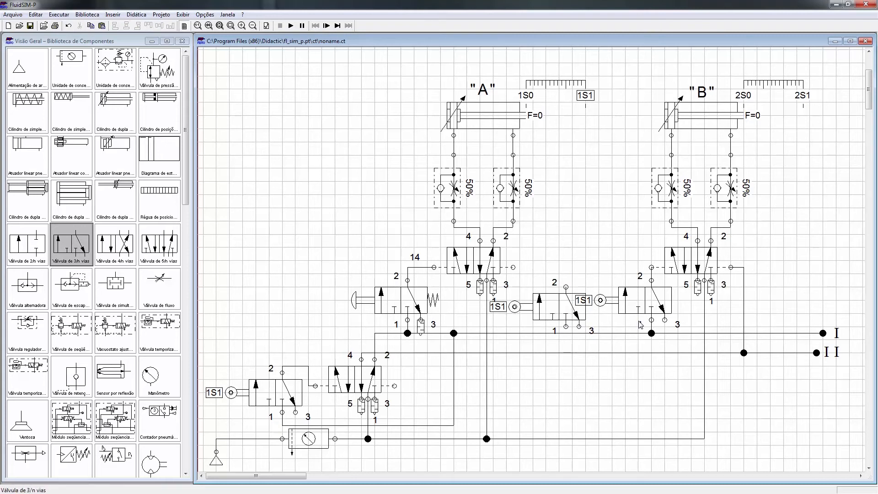
- Add a right-side spring return to the 1S1 roller valve that pilots cylinder B's directional valve
click(649, 297)
double_click(649, 297)
click(515, 215)
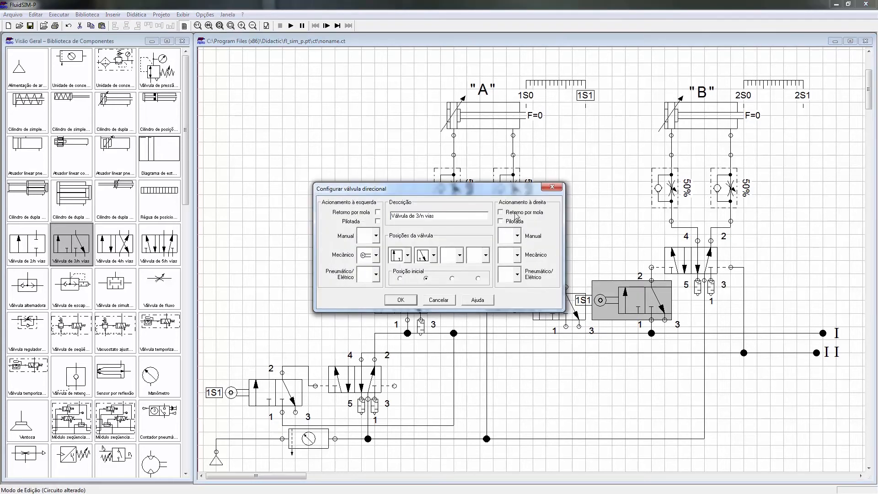
click(428, 303)
click(733, 435)
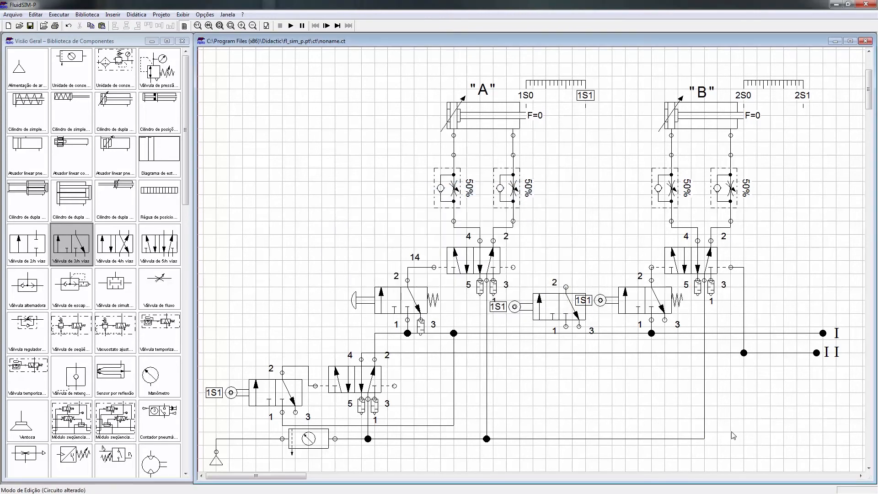
- Move cylinder B's section with the ends of lines I and II further right and align line I's end and label with line II's
drag(613, 412, 848, 73)
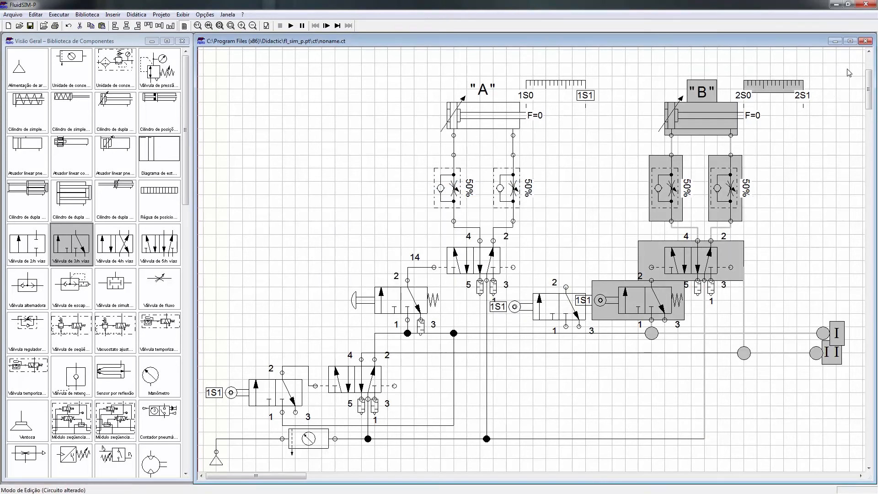
key(Right)
key(Right)
key(Right)
key(Right)
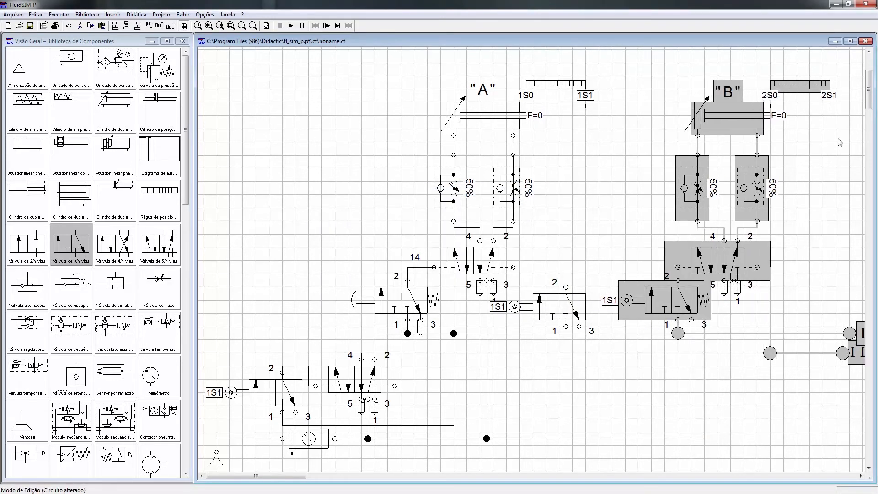
click(814, 299)
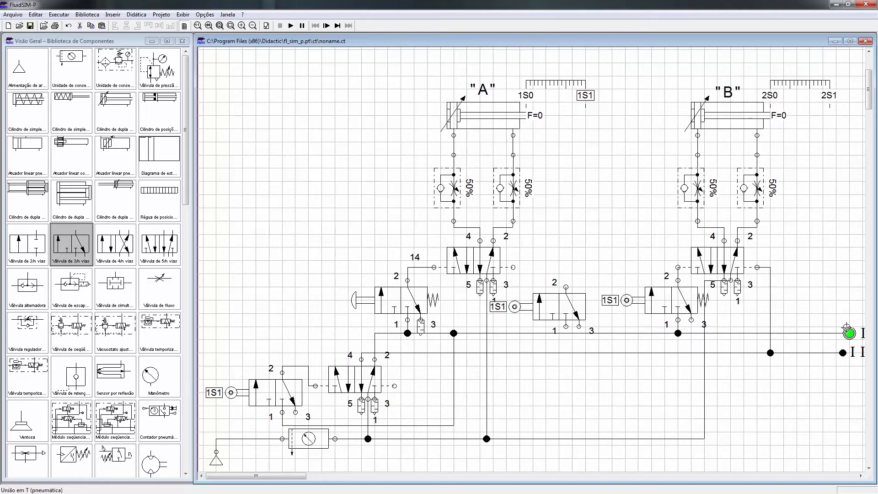
click(863, 331)
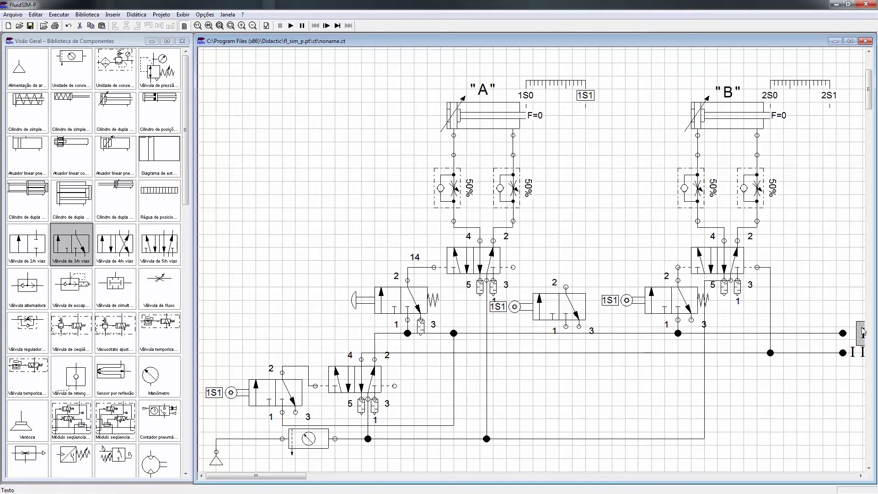
click(734, 388)
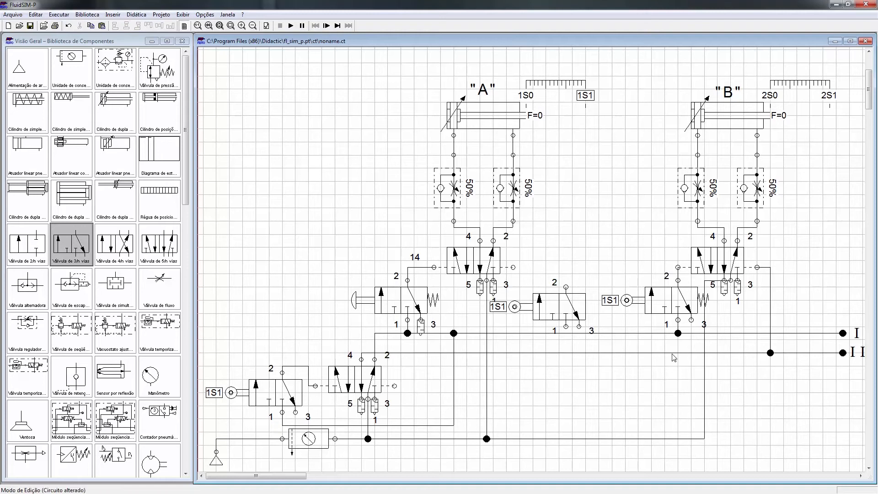
- Shift the copied roller valve between the cylinder sections slightly right and give it a right-side spring return
click(566, 305)
key(Right)
key(Right)
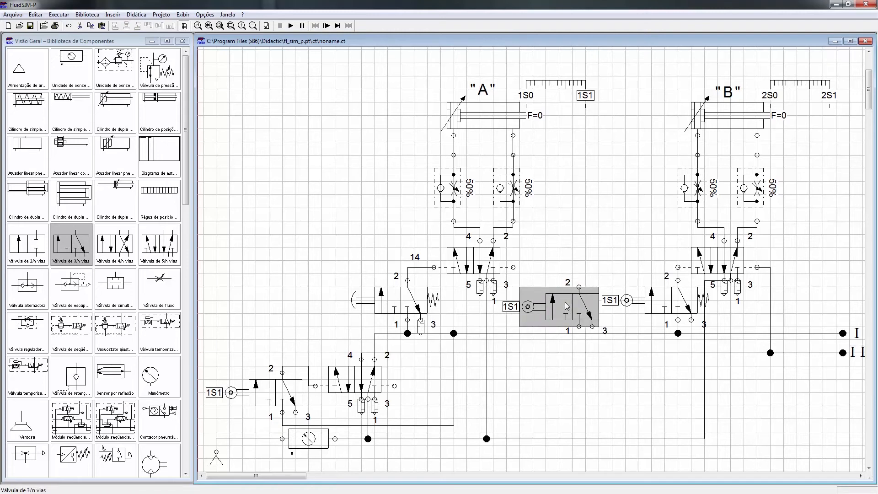
double_click(566, 305)
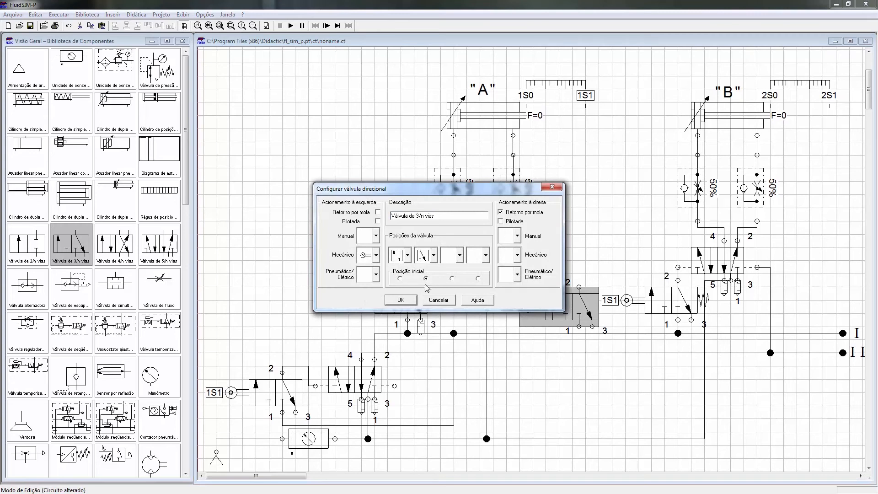
click(416, 299)
click(632, 417)
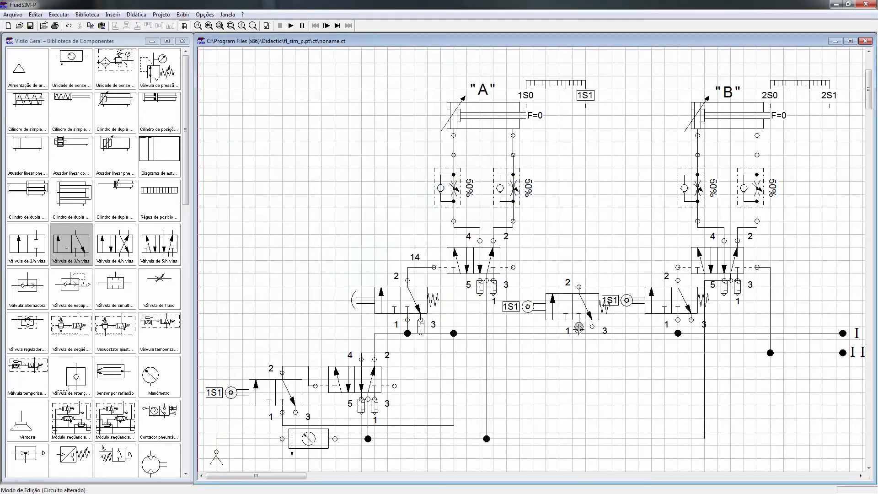
- Connect the copied valve's port 1 to line II and port 2 to cylinder A's right pilot, and label its roller 2S0
drag(579, 352, 580, 352)
drag(578, 287, 519, 267)
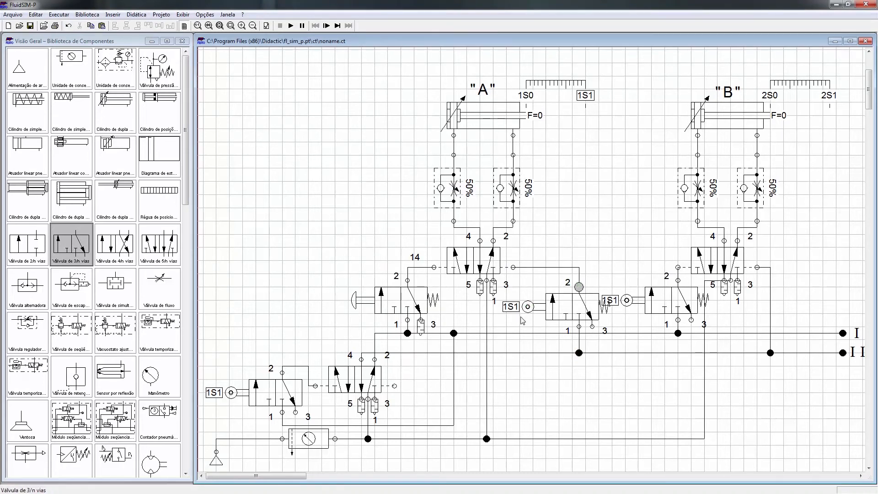
double_click(527, 306)
text(2s0)
key(Return)
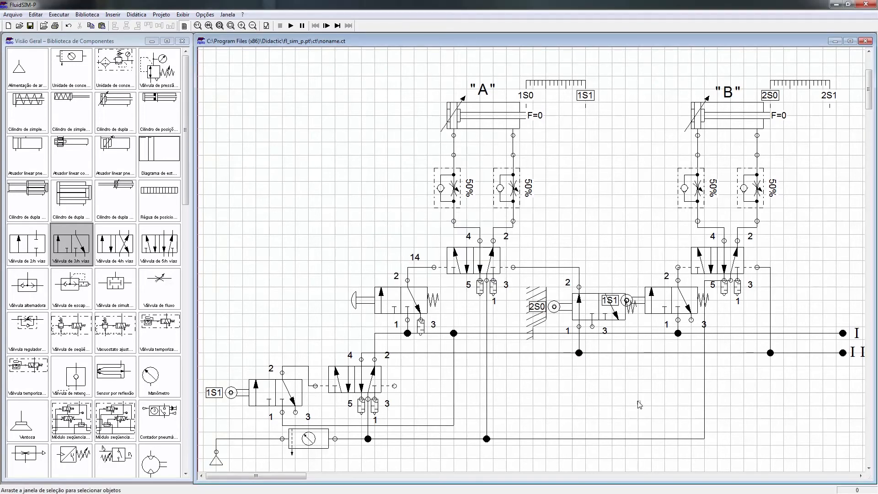
- Move the 2S0 roller valve left, away from 1S1, and align its line II junction under port 1
click(591, 312)
key(Left)
key(Left)
key(Left)
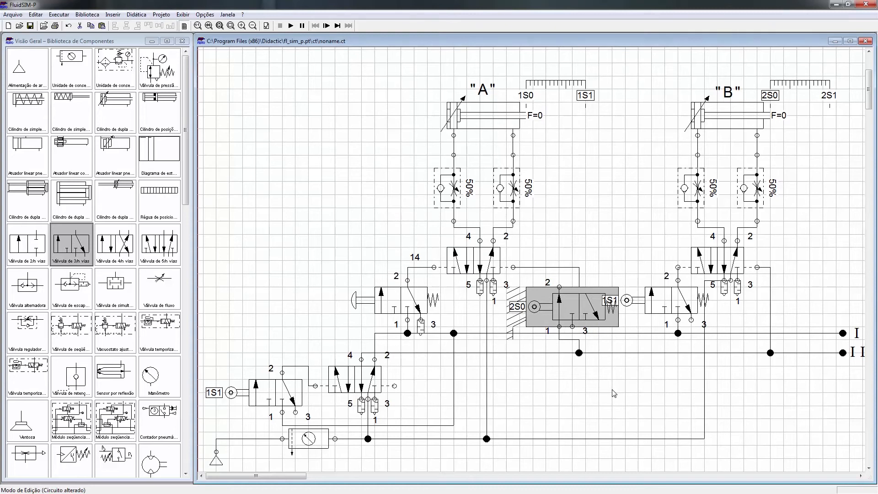
click(613, 393)
click(578, 353)
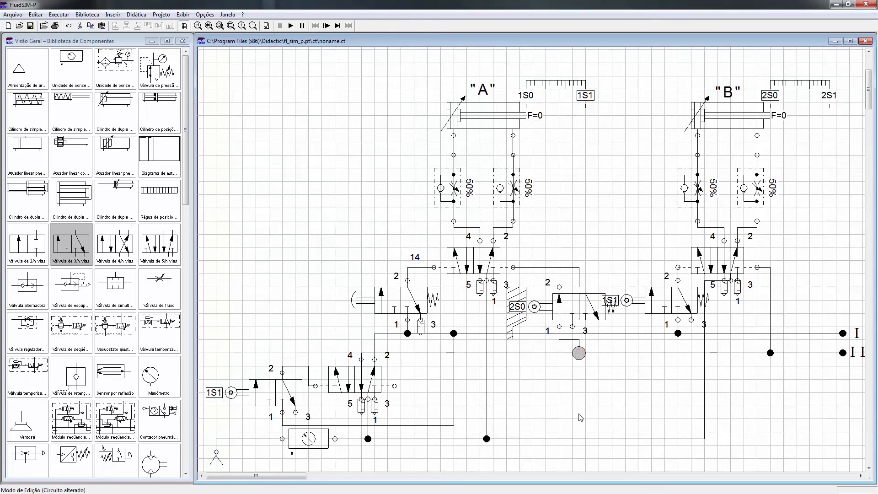
key(Left)
key(Left)
key(Left)
click(577, 423)
- Move both cylinders and all components above line I upward to make room over the pressure lines
drag(277, 57, 844, 326)
key(Up)
key(Up)
key(Up)
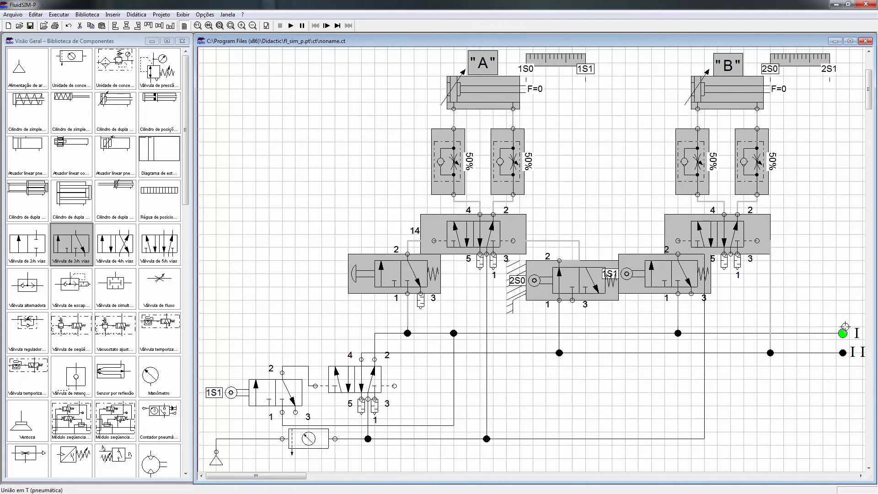
key(Up)
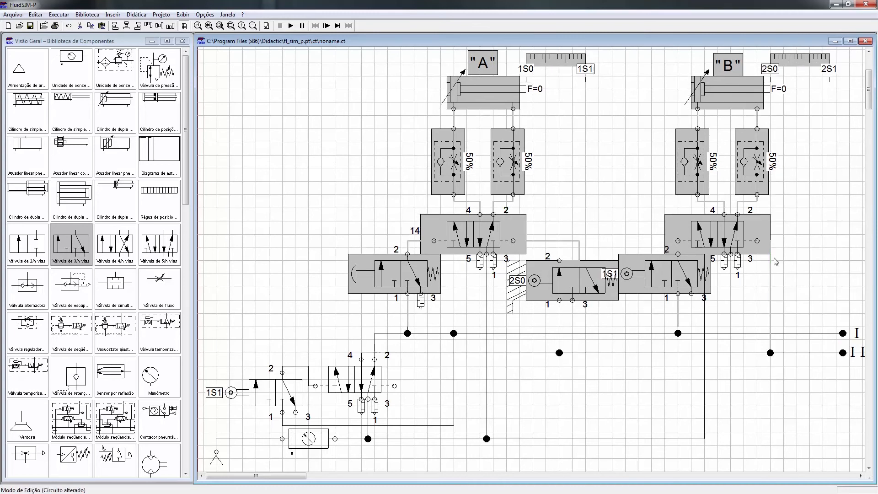
click(640, 315)
- Lower the 2S0 valve, shift it slightly left, and straighten its pipes to cylinder A's right pilot and line II
click(569, 286)
key(Down)
key(Down)
key(Down)
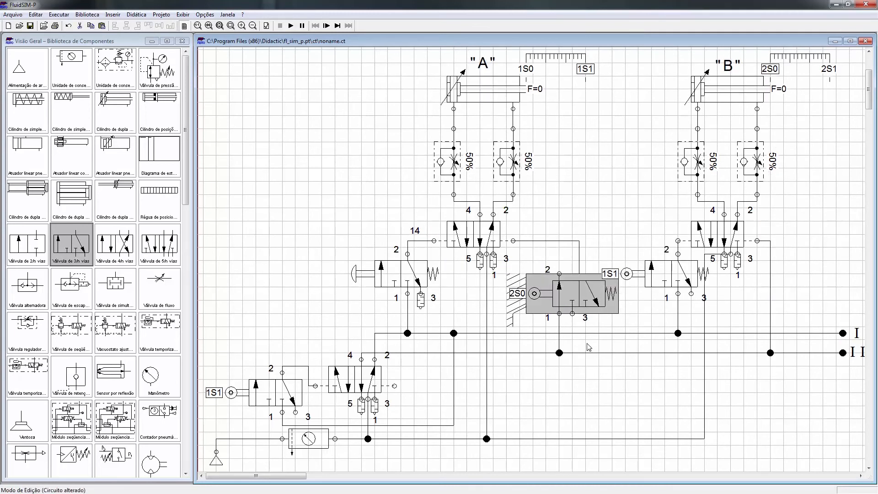
key(Up)
key(Left)
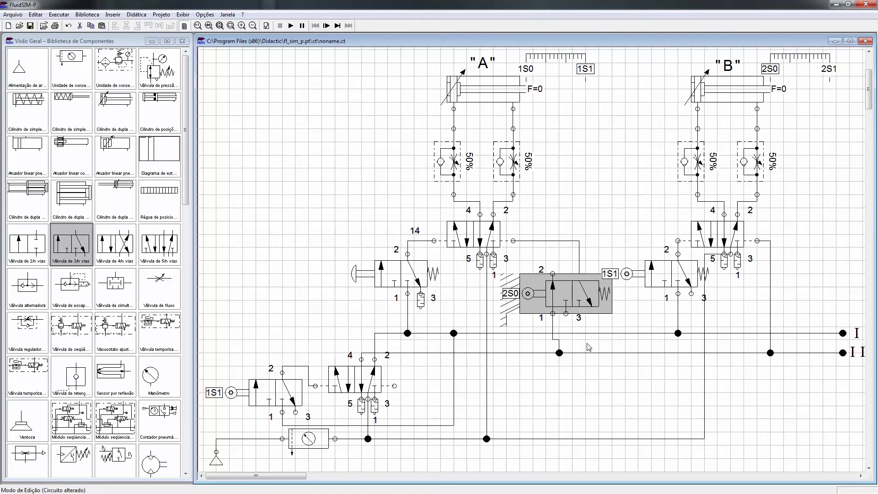
click(588, 347)
drag(579, 256, 547, 255)
click(559, 352)
key(Left)
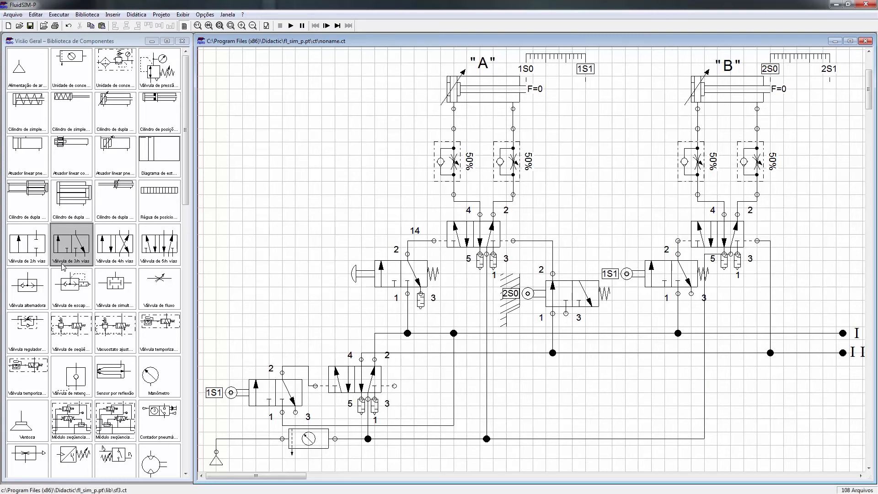
- Duplicate the 2S0 roller valve and insert the copy into the vertical pipe below line I, right of the line-switching 5/n-way valve
drag(68, 252, 303, 290)
key(Delete)
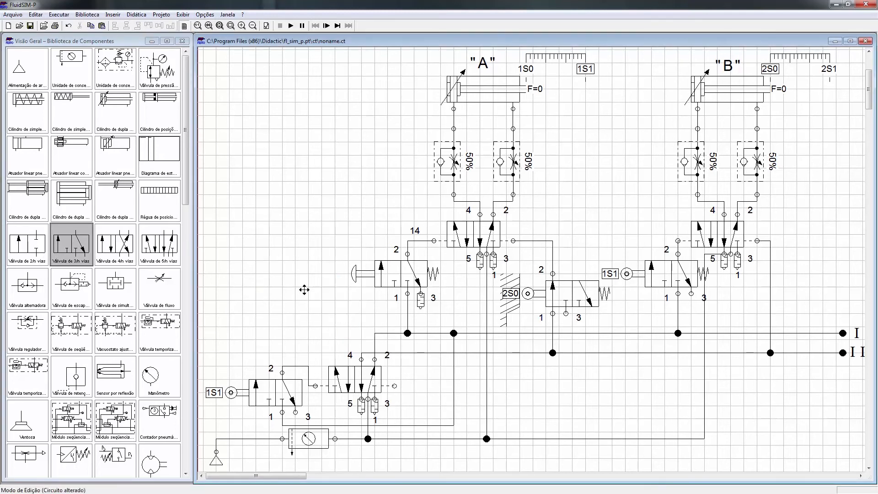
click(566, 301)
key(ctrl+c)
key(ctrl+v)
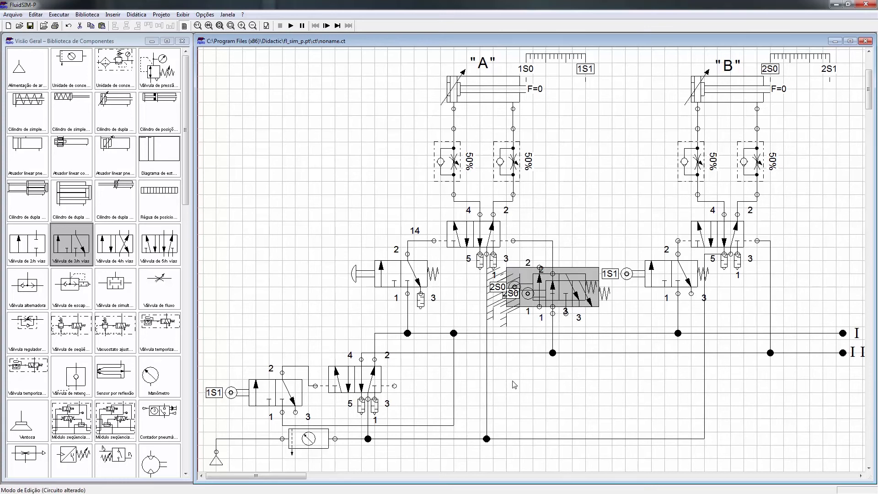
drag(527, 293, 452, 392)
click(471, 460)
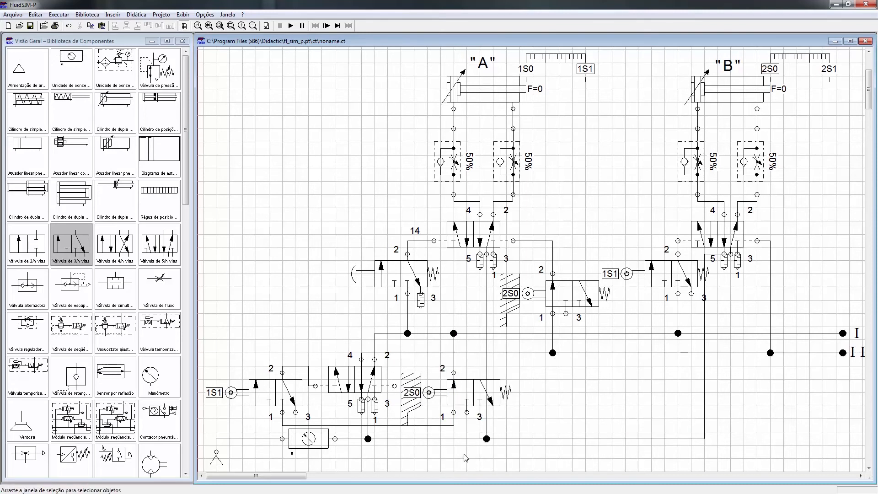
- Shift the line-switching 5/n-way valve slightly left and move the air source, service unit and supply junctions downward
click(868, 468)
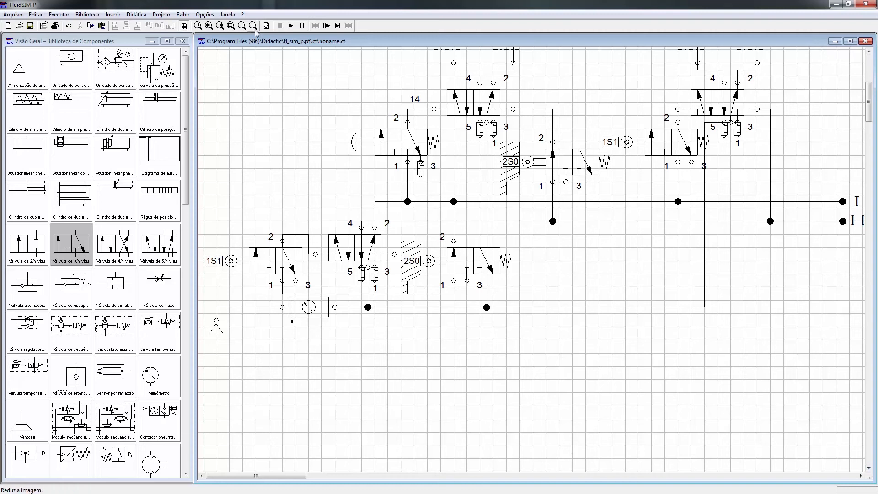
drag(351, 255, 339, 250)
drag(204, 295, 644, 418)
key(Down)
key(Down)
key(Down)
key(Down)
key(Down)
key(Down)
key(Down)
key(Down)
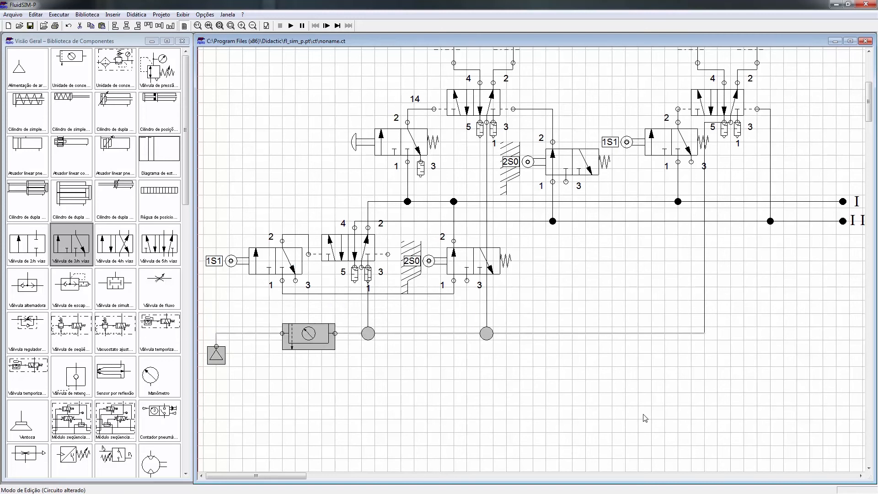
- Shift the left limit valve's supply junction on line I above the line-switching valve and reroute its pipe between the two valves
click(577, 309)
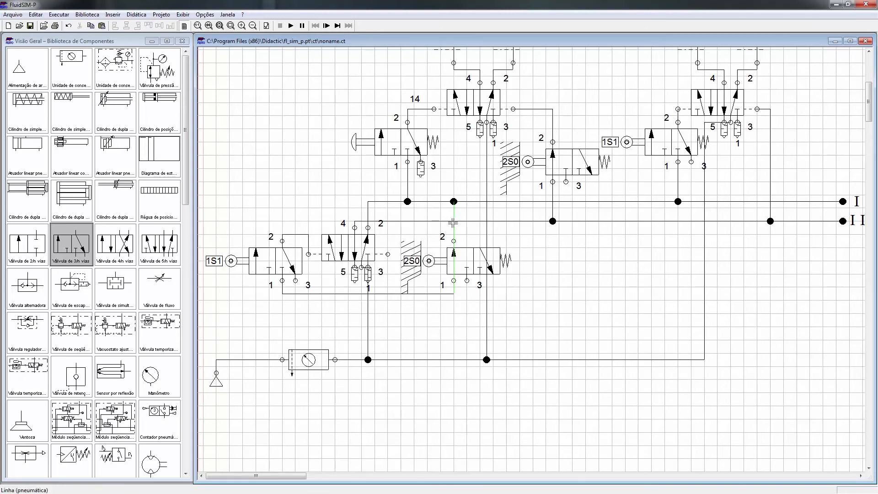
drag(452, 202, 365, 202)
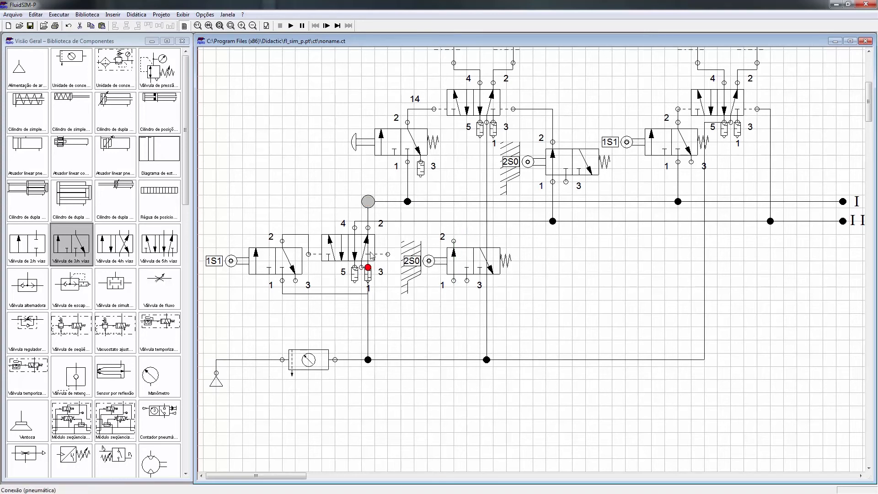
drag(368, 215, 309, 218)
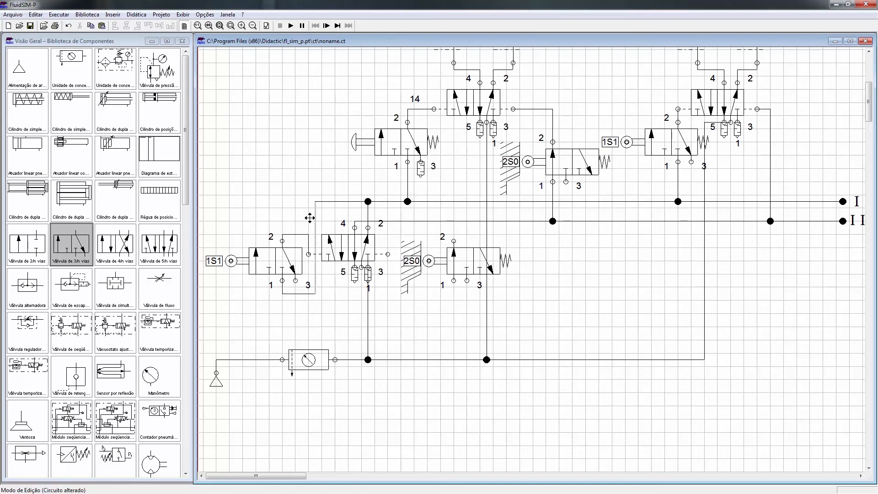
- Move the lower 2S0 roller valve down and left, and relabel its roller as 1S0
drag(459, 268, 427, 306)
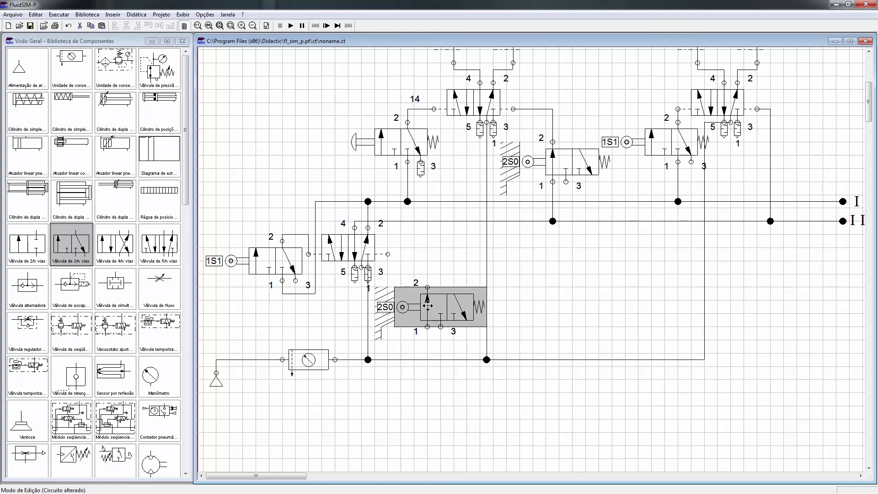
click(443, 251)
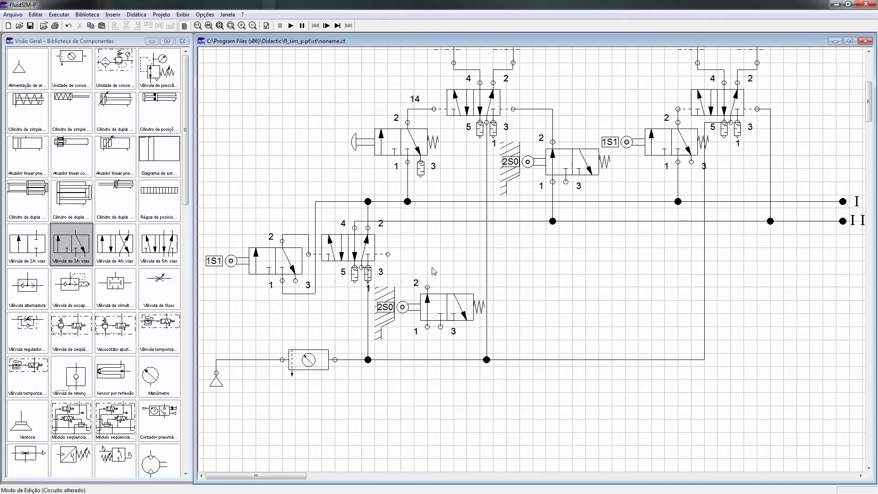
double_click(402, 307)
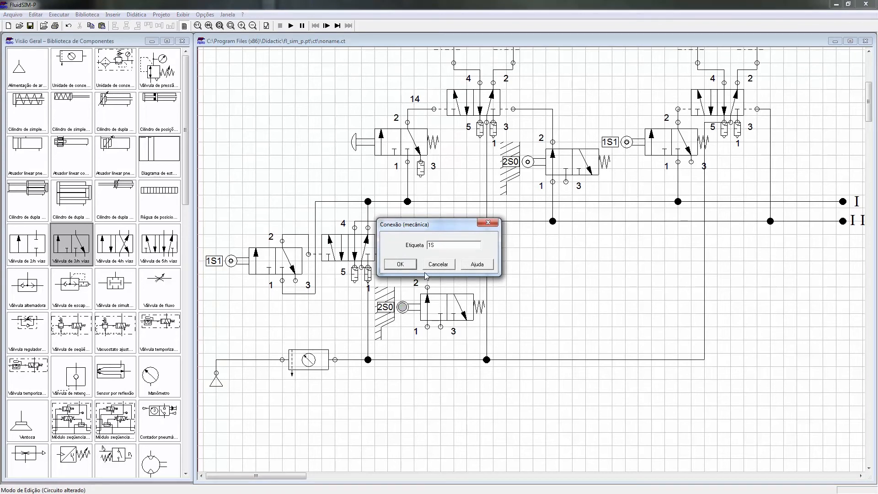
text(1S)
key(Return)
double_click(376, 306)
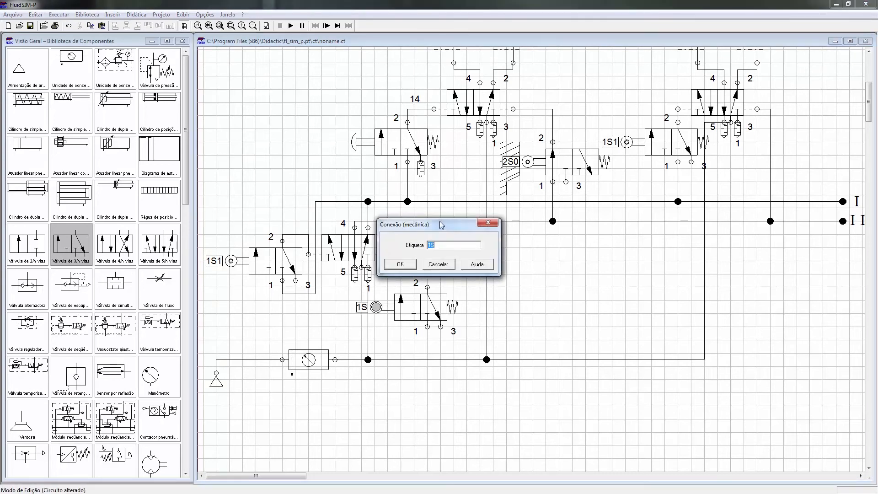
click(400, 264)
- Fit a silencer to port 3 of the 1S0 valve and connect ports 1 and 2 to line II and the line-switching valve's right pilot
double_click(440, 326)
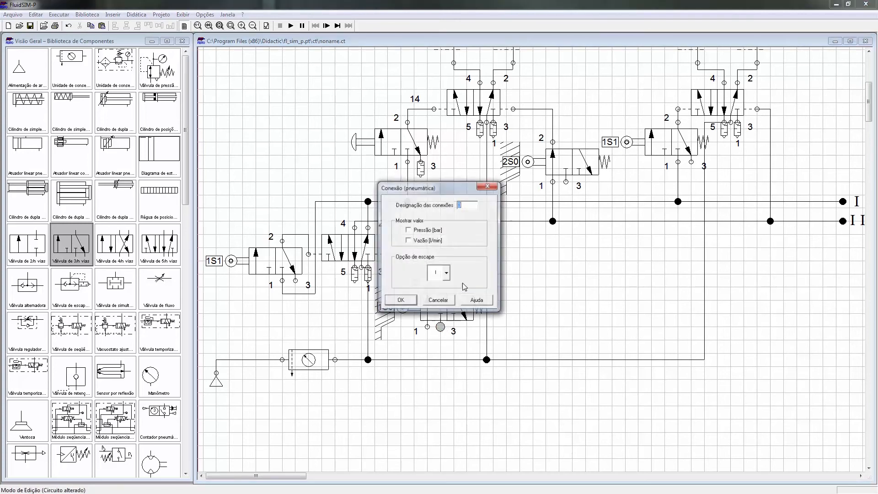
click(446, 273)
click(439, 348)
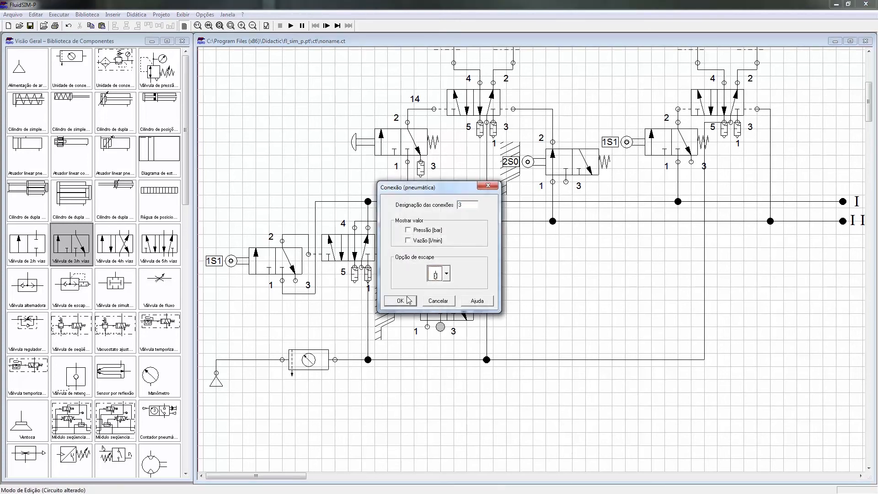
click(408, 300)
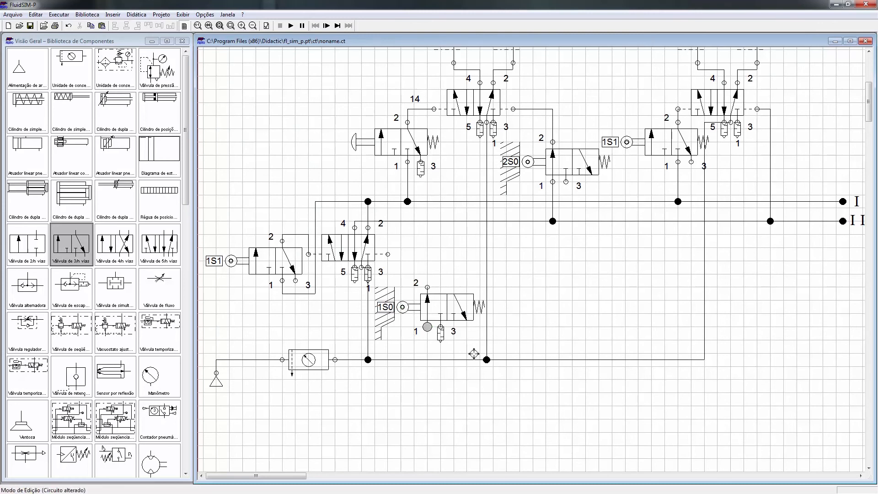
drag(523, 222, 526, 221)
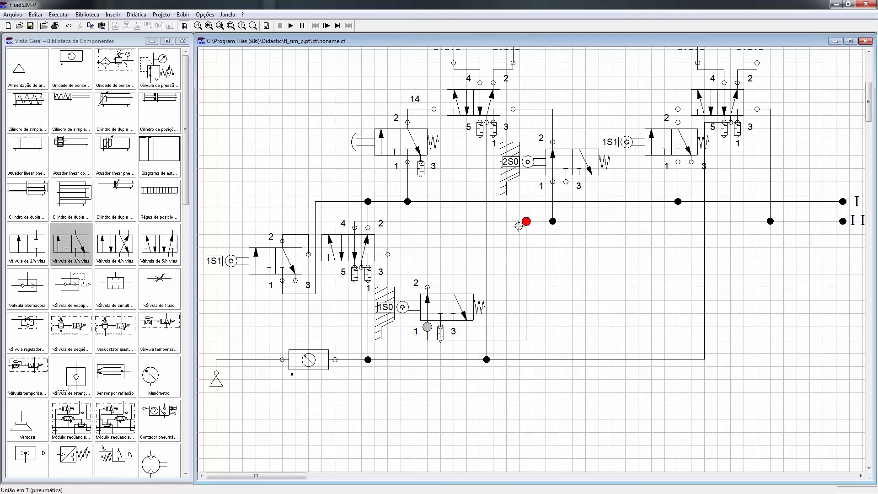
drag(430, 284, 388, 254)
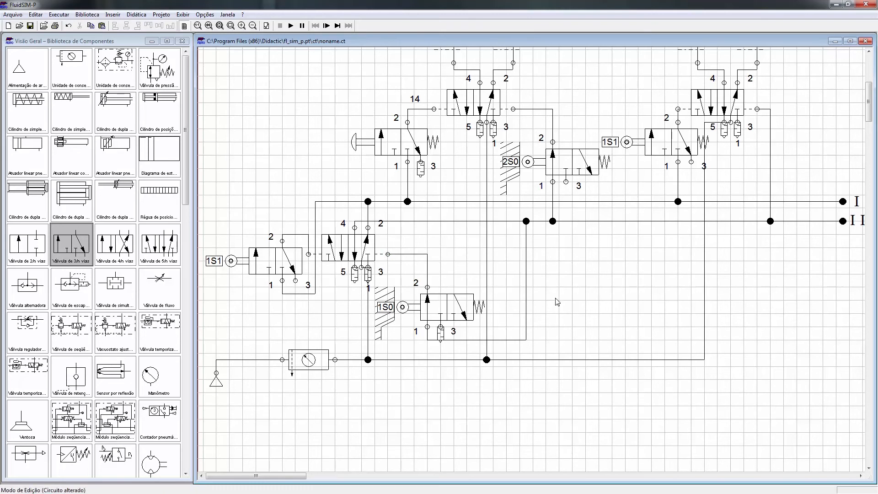
- Fit silencers to port 3 of the upper 2S0 valve and of cylinder B's 1S1 valve
double_click(566, 181)
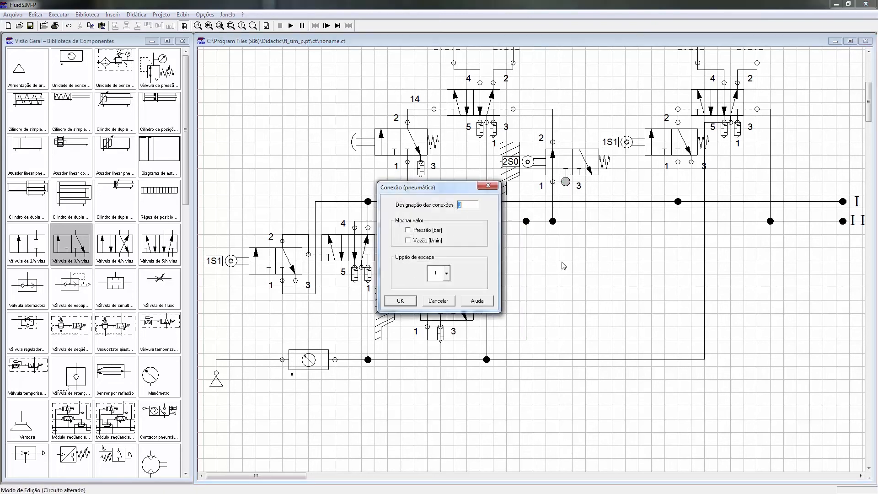
click(446, 273)
click(435, 350)
click(400, 300)
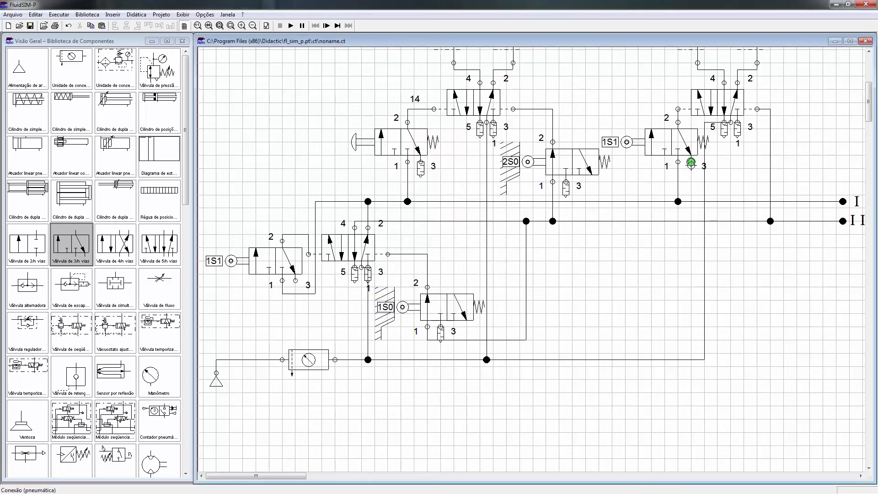
double_click(691, 162)
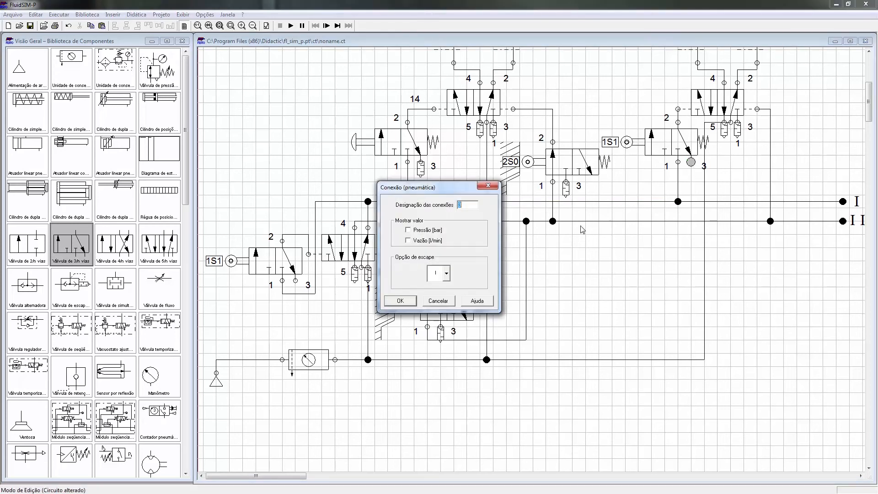
click(446, 273)
click(434, 350)
key(Return)
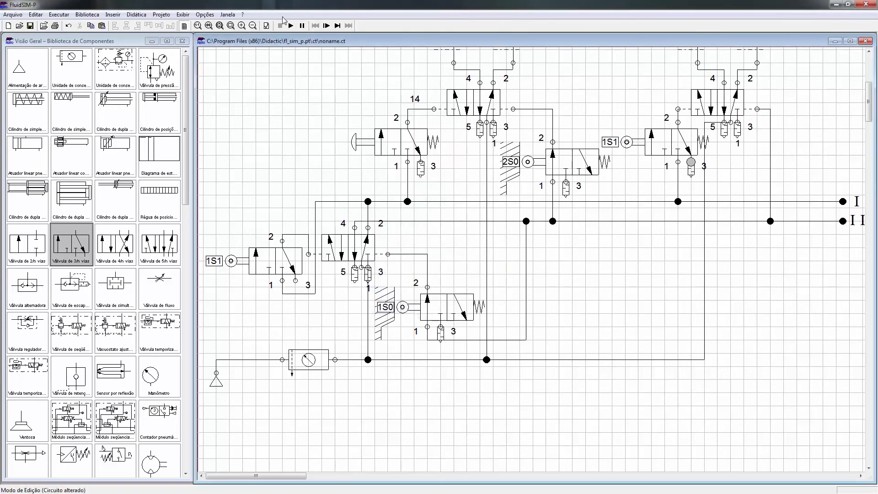
- Check the circuit for superficial errors and go through every reported message
click(266, 26)
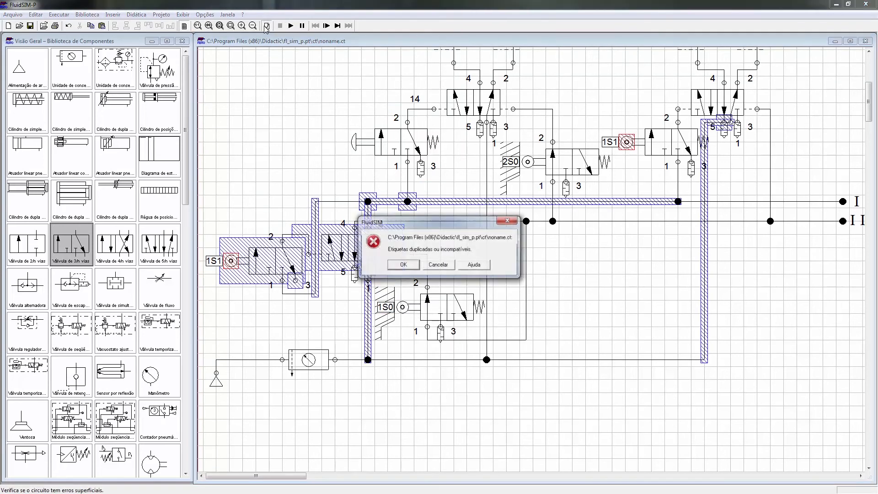
click(402, 265)
click(402, 265)
click(403, 265)
click(415, 268)
click(415, 267)
click(415, 267)
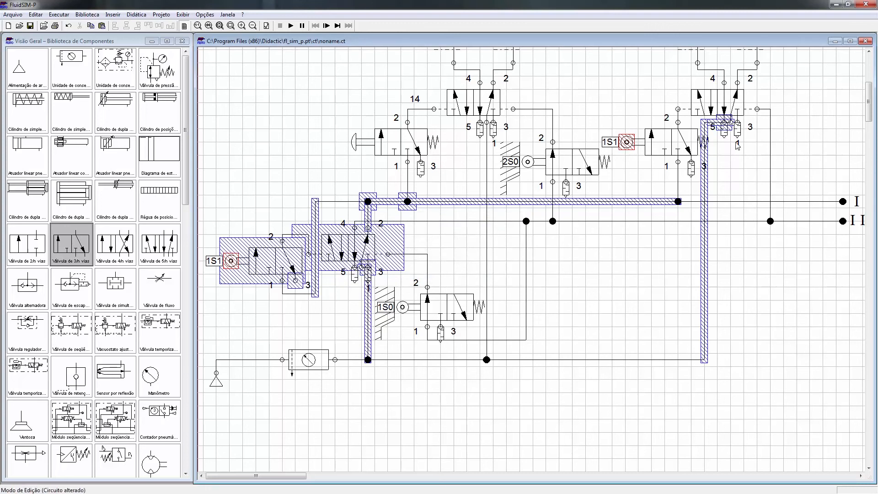
- Straighten the supply pipes to cylinder B's 5/n-way valve and the line-switching valve, and route the left limit valve's supply around its left side
drag(712, 185, 730, 185)
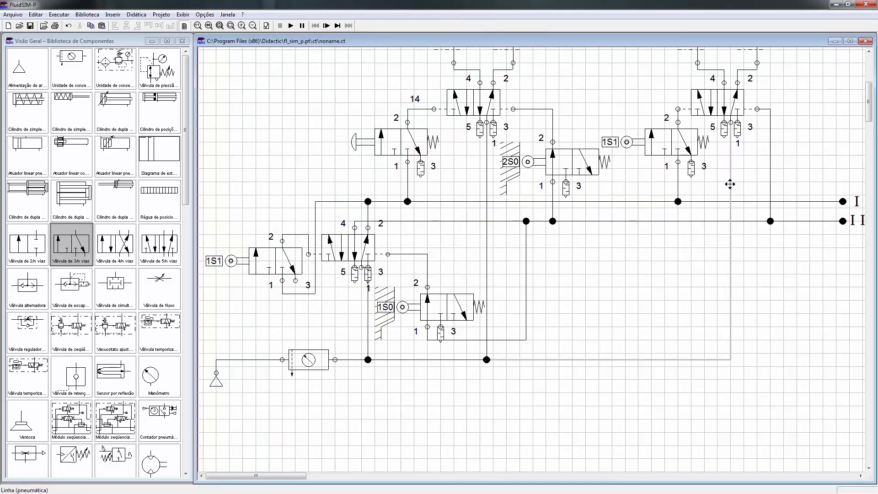
drag(369, 305, 357, 308)
click(365, 356)
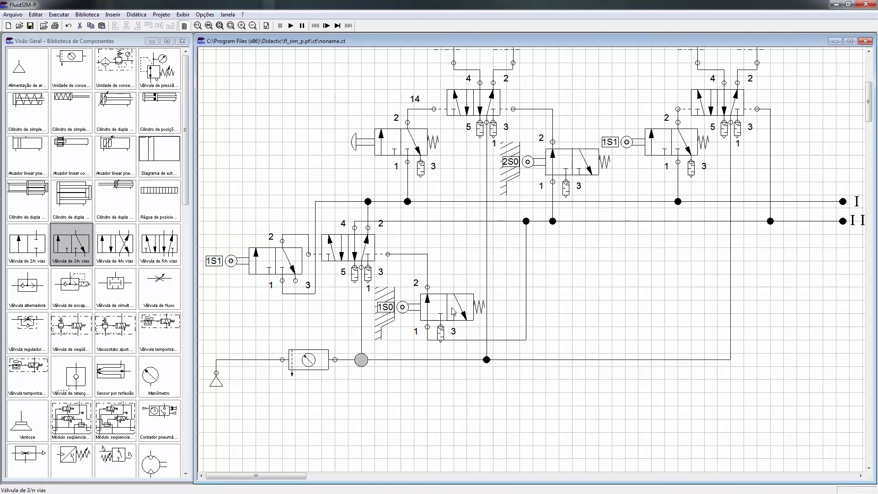
key(Delete)
drag(319, 224, 197, 227)
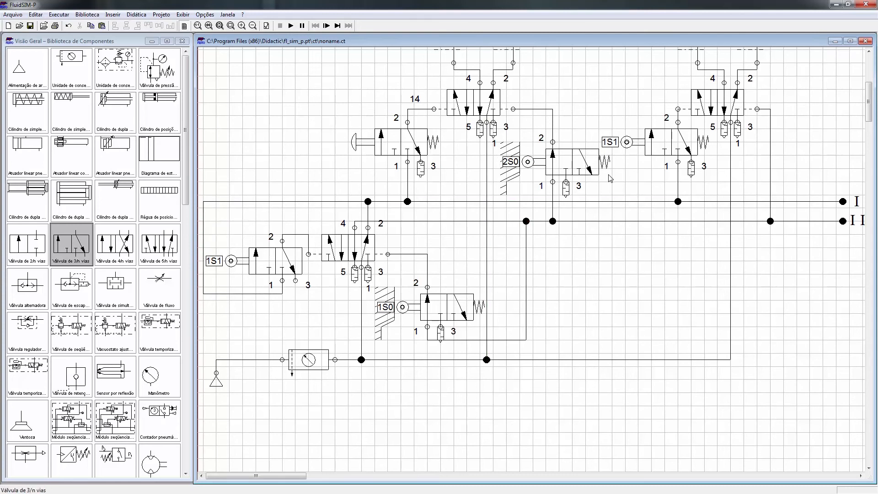
- Fit the whole circuit in view and hide the drawing grid
drag(868, 91, 868, 81)
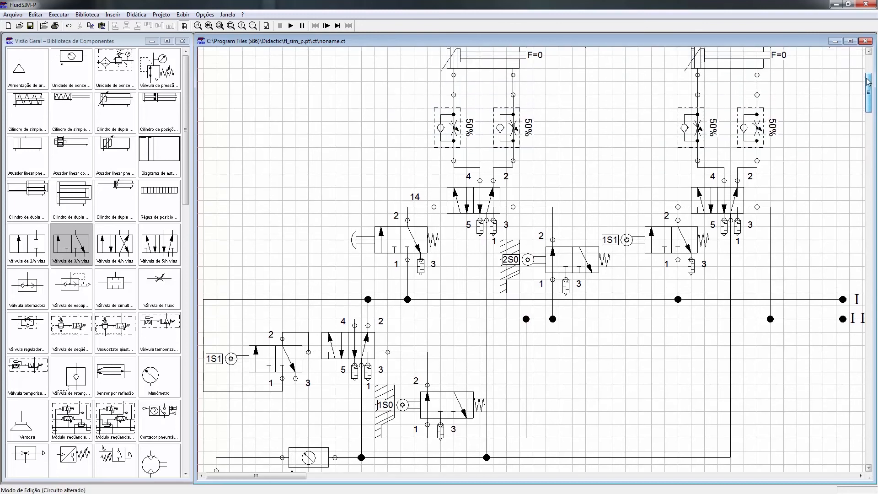
click(221, 26)
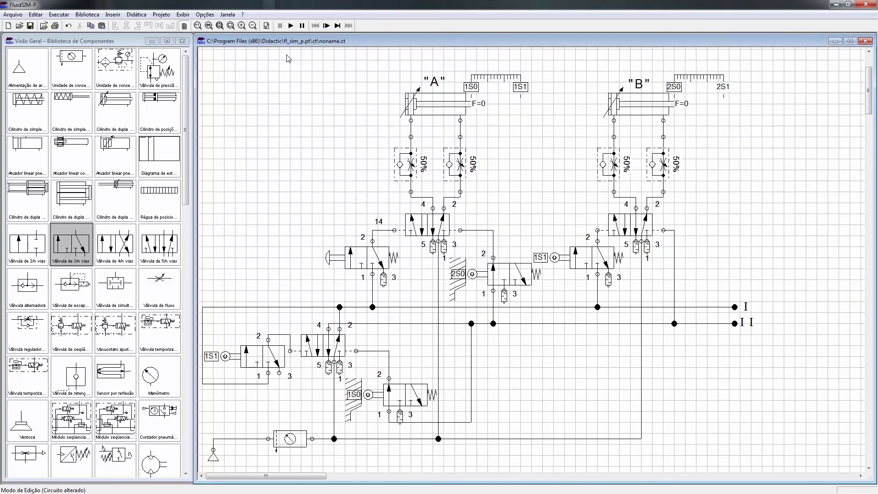
click(183, 26)
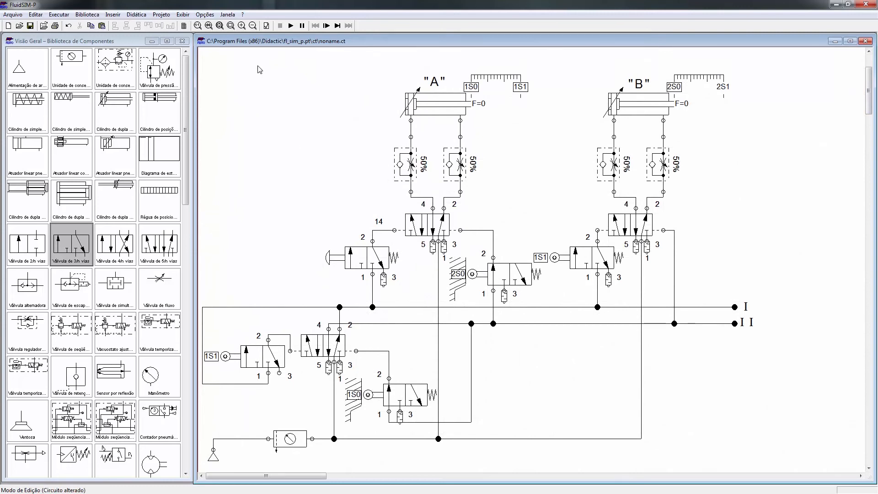
- Try to run the simulation and review the reported circuit problems, cancelling the repeated start
click(290, 26)
click(404, 265)
click(404, 265)
click(404, 265)
click(404, 265)
click(404, 265)
click(404, 265)
click(404, 265)
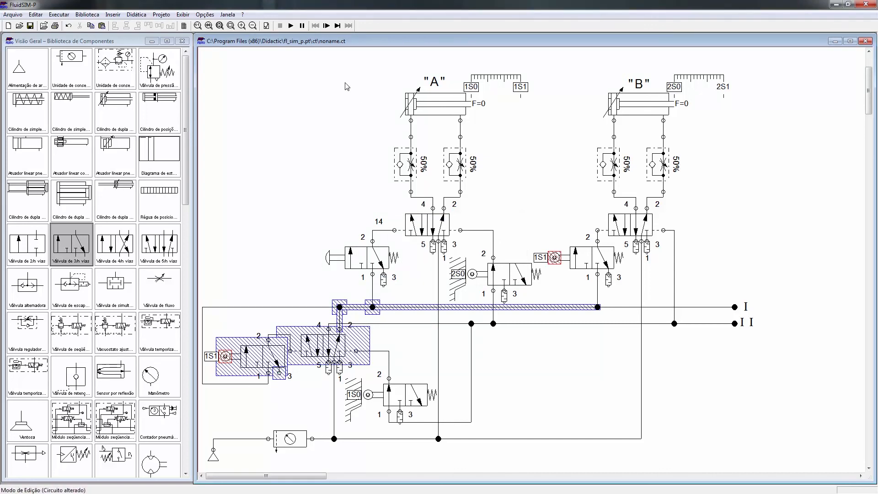
click(290, 26)
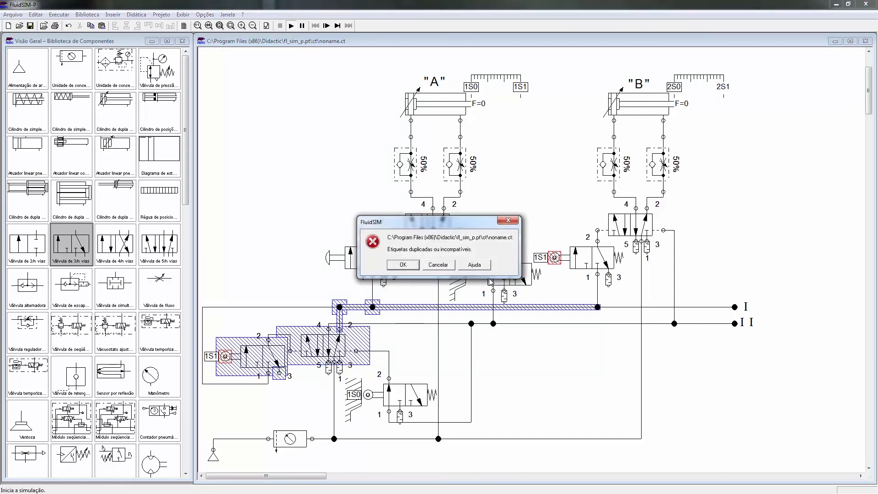
click(403, 265)
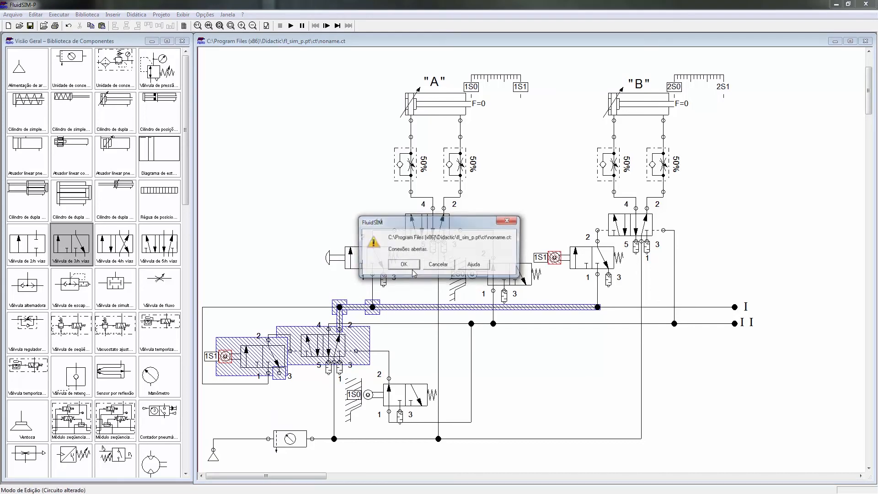
click(440, 265)
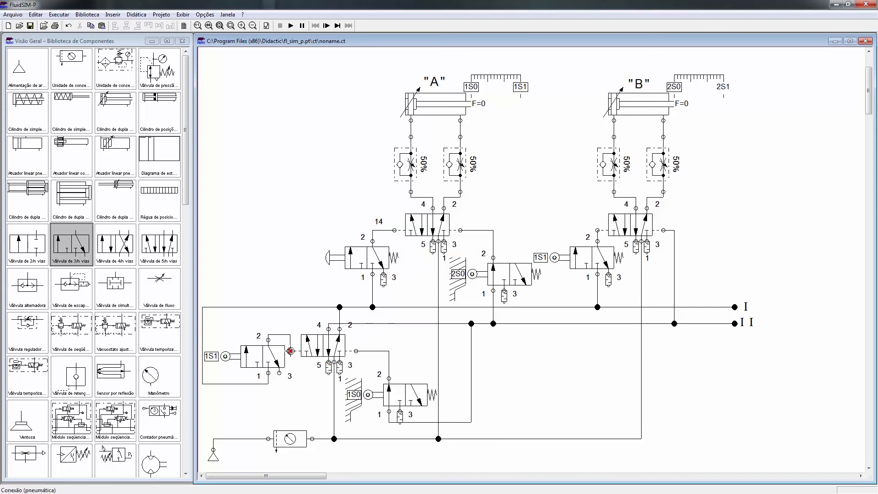
- Relabel the roller of the limit valve beside the line-switching valve as 2S1
double_click(227, 357)
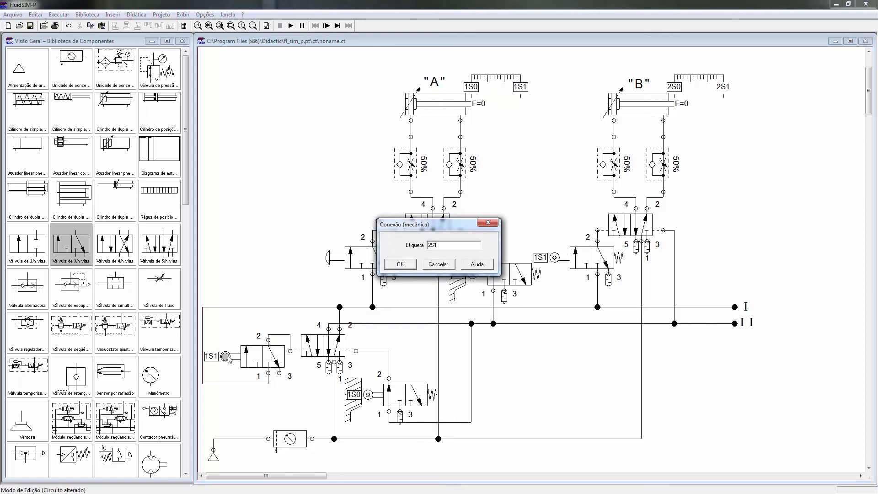
key(Return)
- Simulate the circuit despite the warnings, actuate the manual start valve to test the sequence, and stop the simulation
click(291, 25)
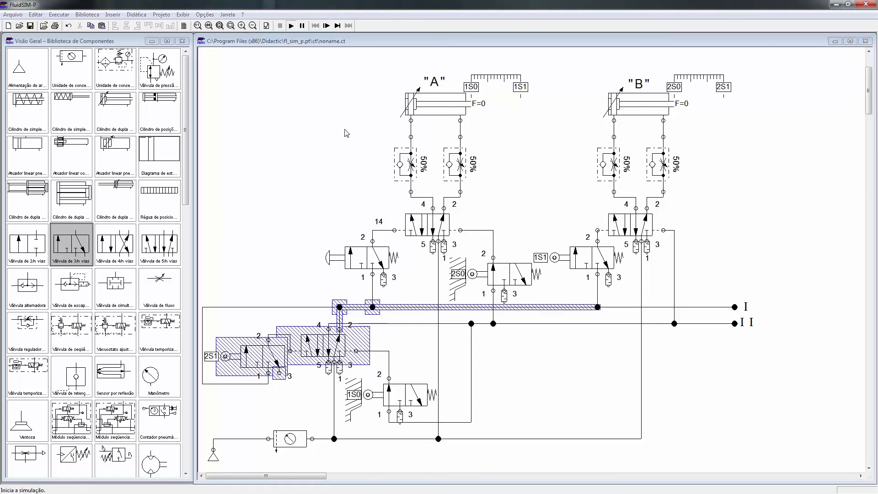
click(414, 266)
click(414, 267)
click(414, 268)
click(414, 267)
click(404, 267)
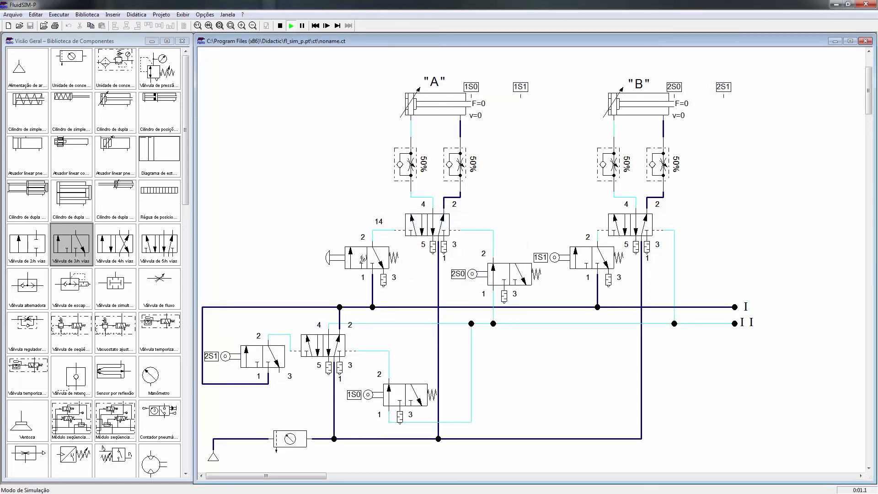
click(340, 252)
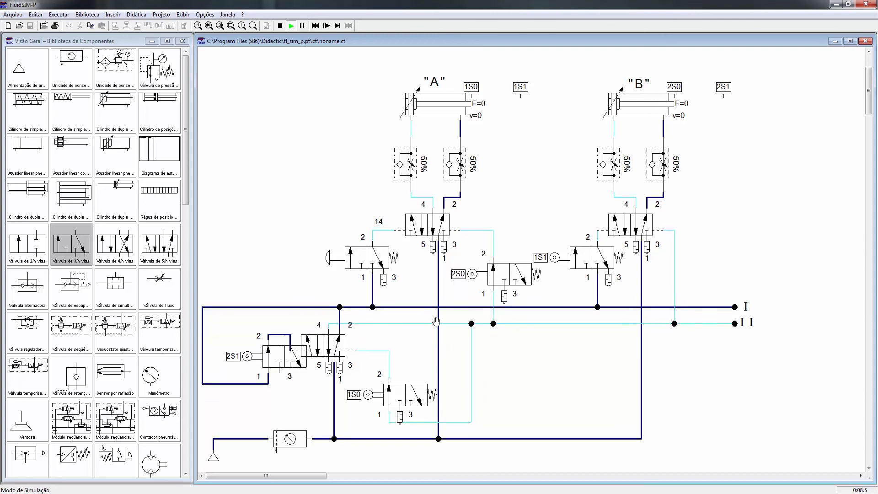
click(280, 26)
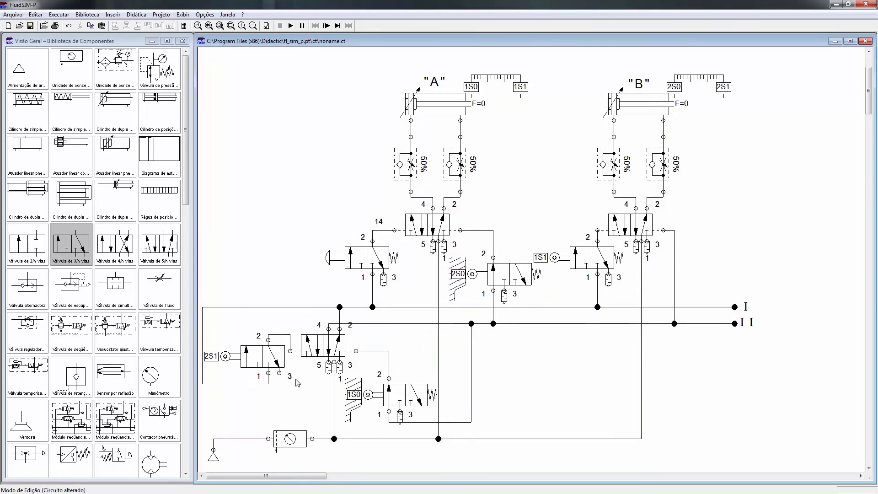
- Add a spring return to the right side of the 2S1 roller valve, and shift the valve and its supply line slightly lower
double_click(259, 360)
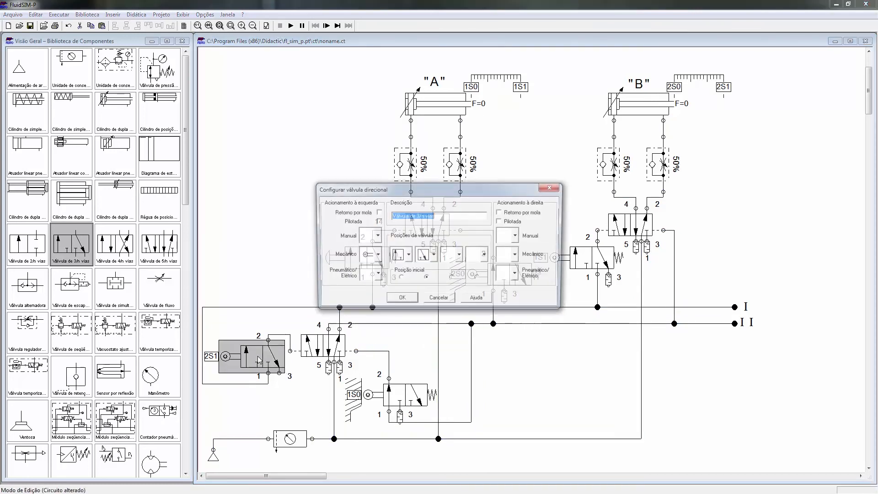
click(515, 213)
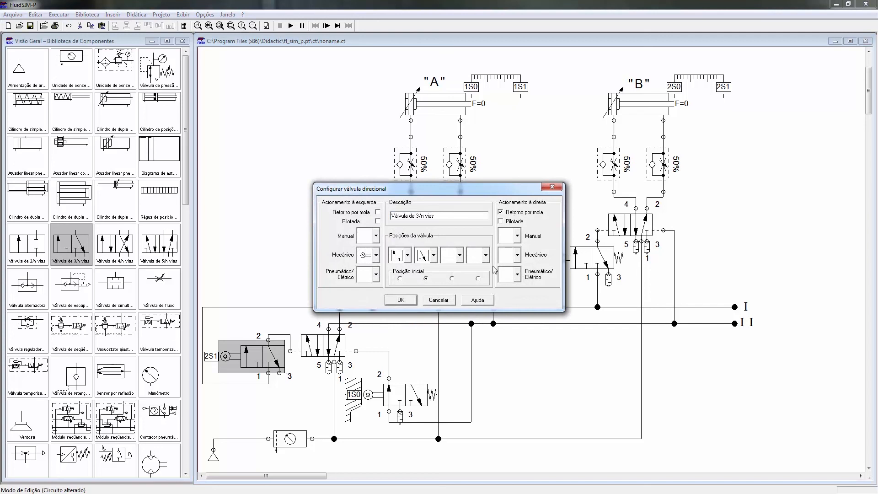
click(405, 303)
click(319, 230)
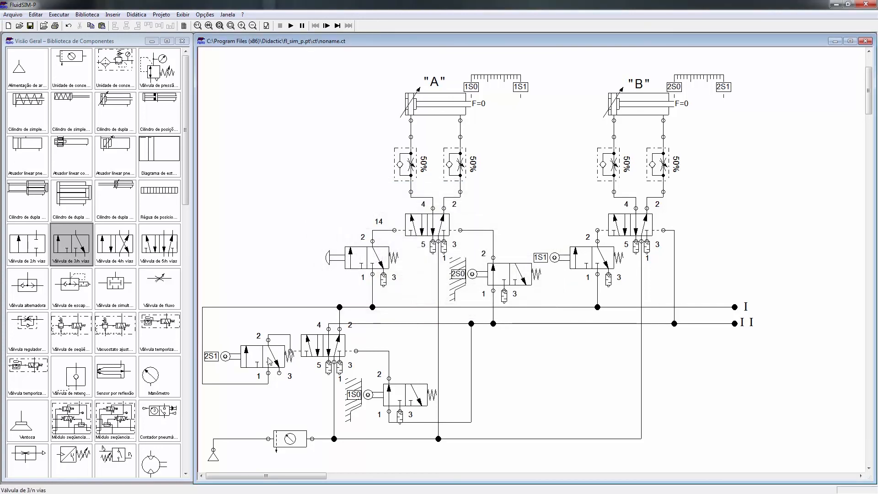
drag(270, 363, 275, 373)
drag(213, 383, 214, 405)
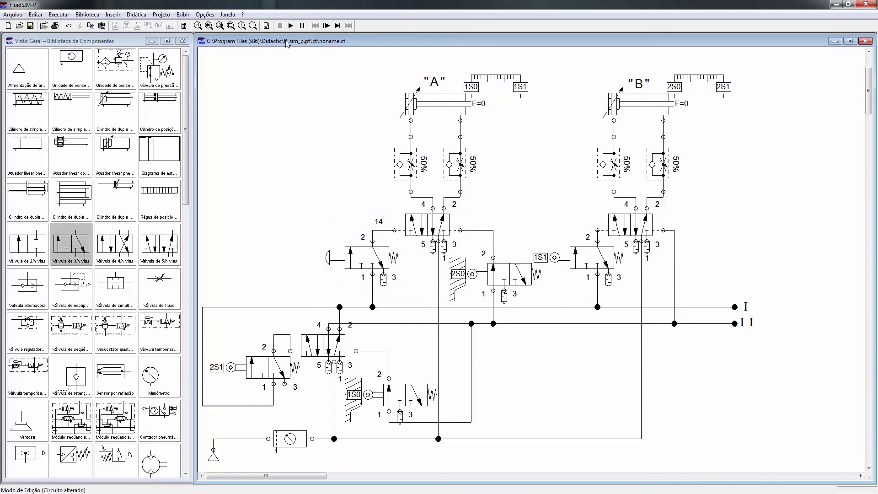
- Rerun the simulation despite the open-connection warning, operate the manual start valve to test the A and B cylinder sequence, and stop it
click(289, 26)
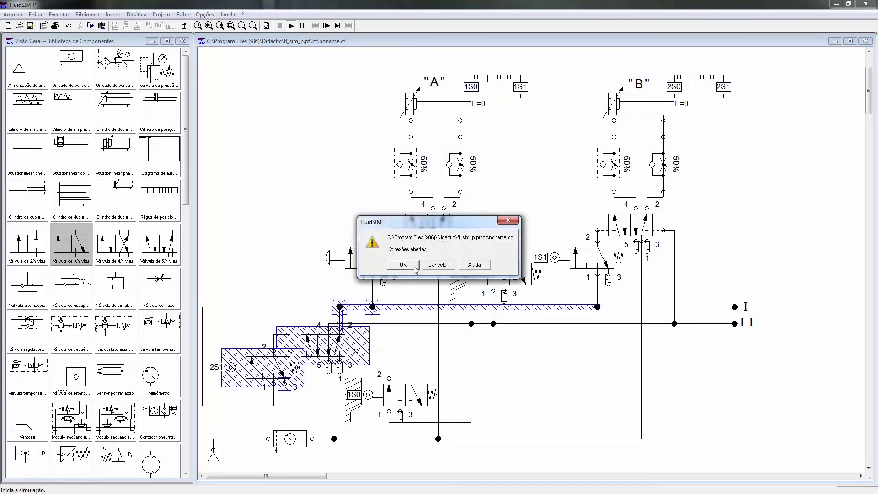
click(404, 265)
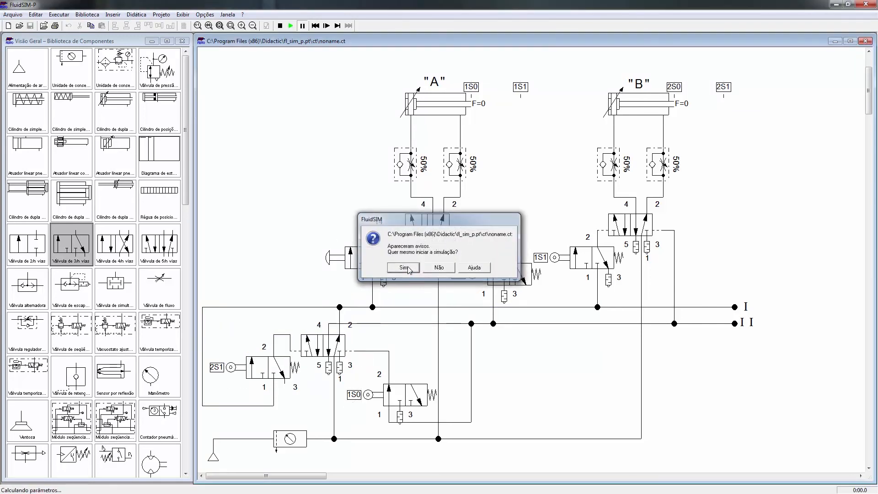
key(Return)
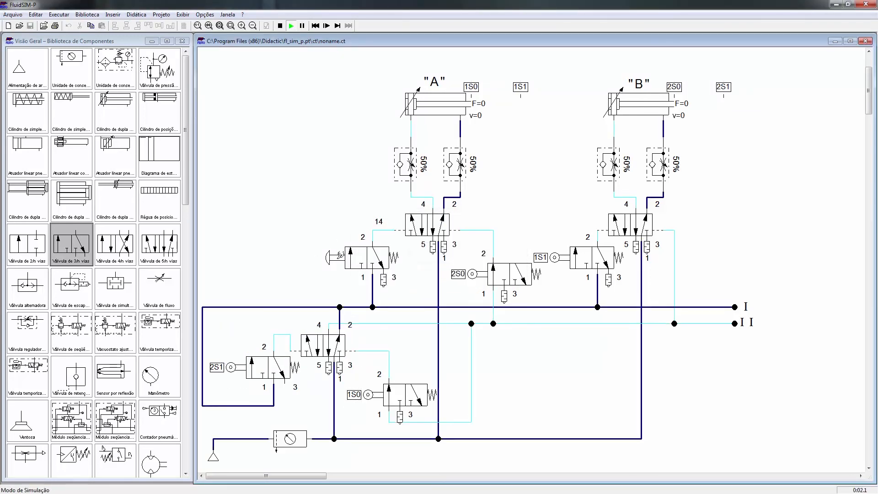
click(340, 255)
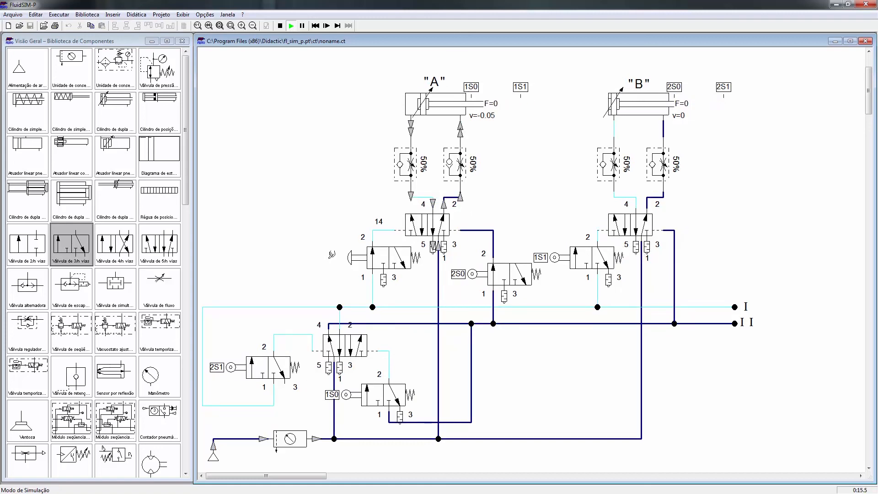
drag(332, 255, 331, 254)
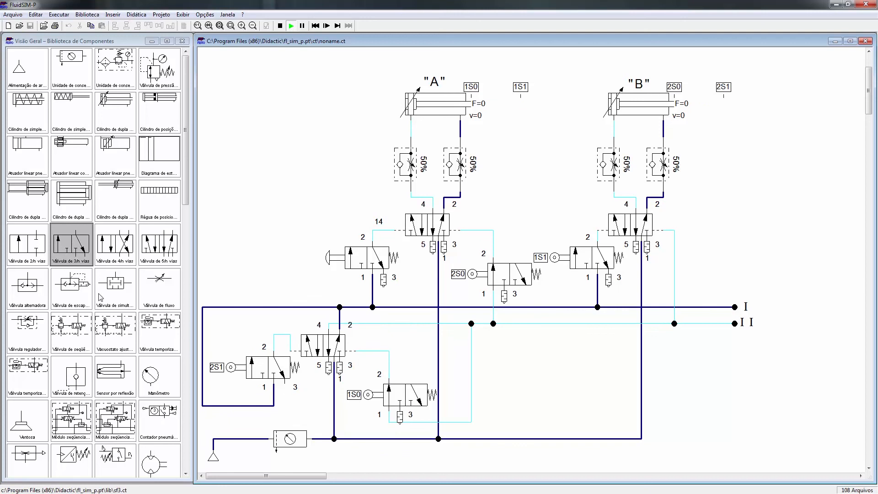
click(281, 25)
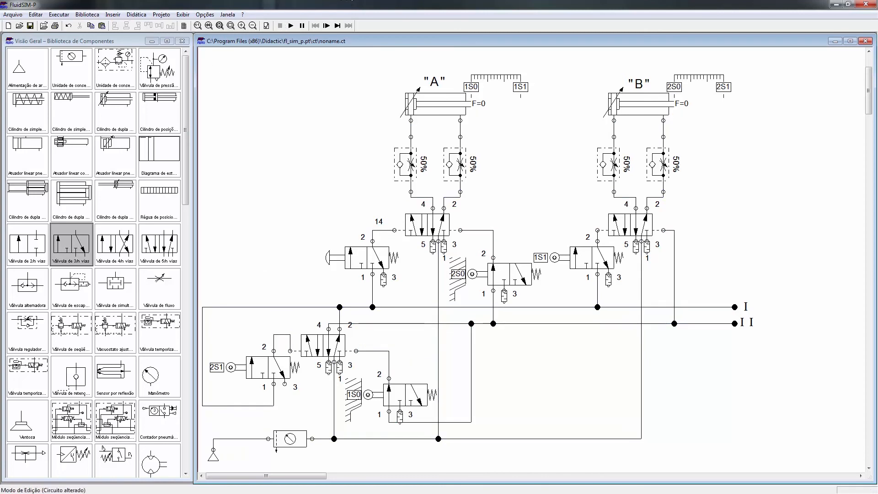